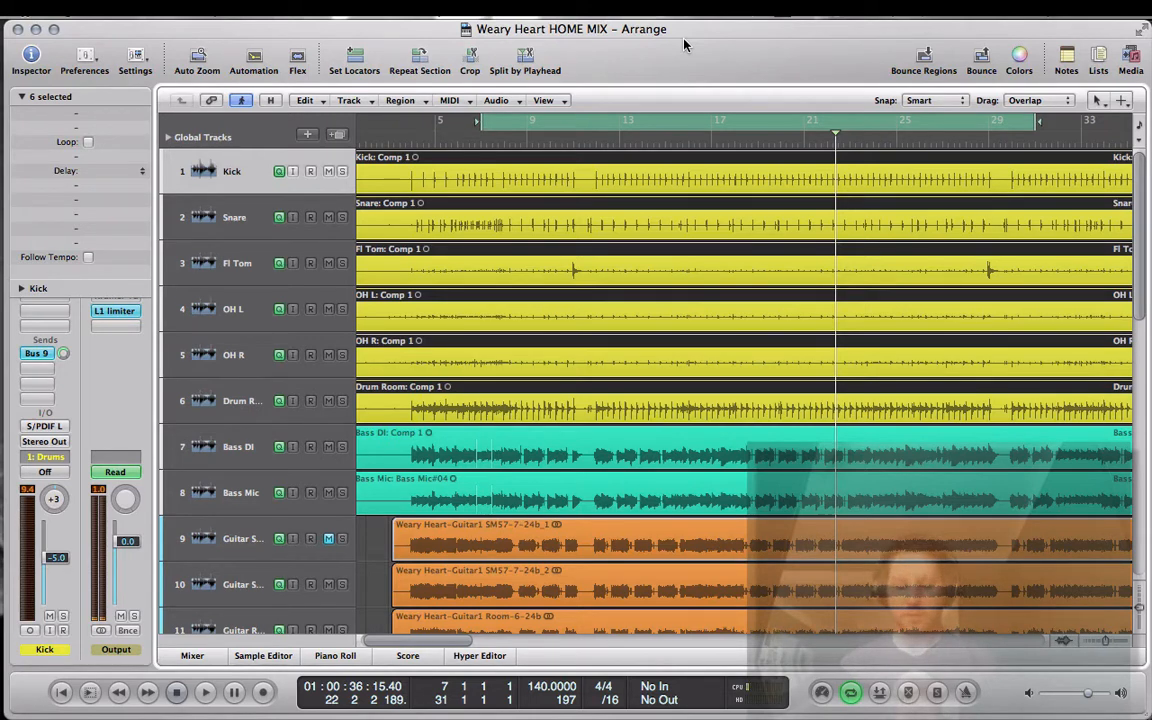
# Step: Listen to a passage of the full mix, stop playback and open the mixer
pyautogui.press('space')
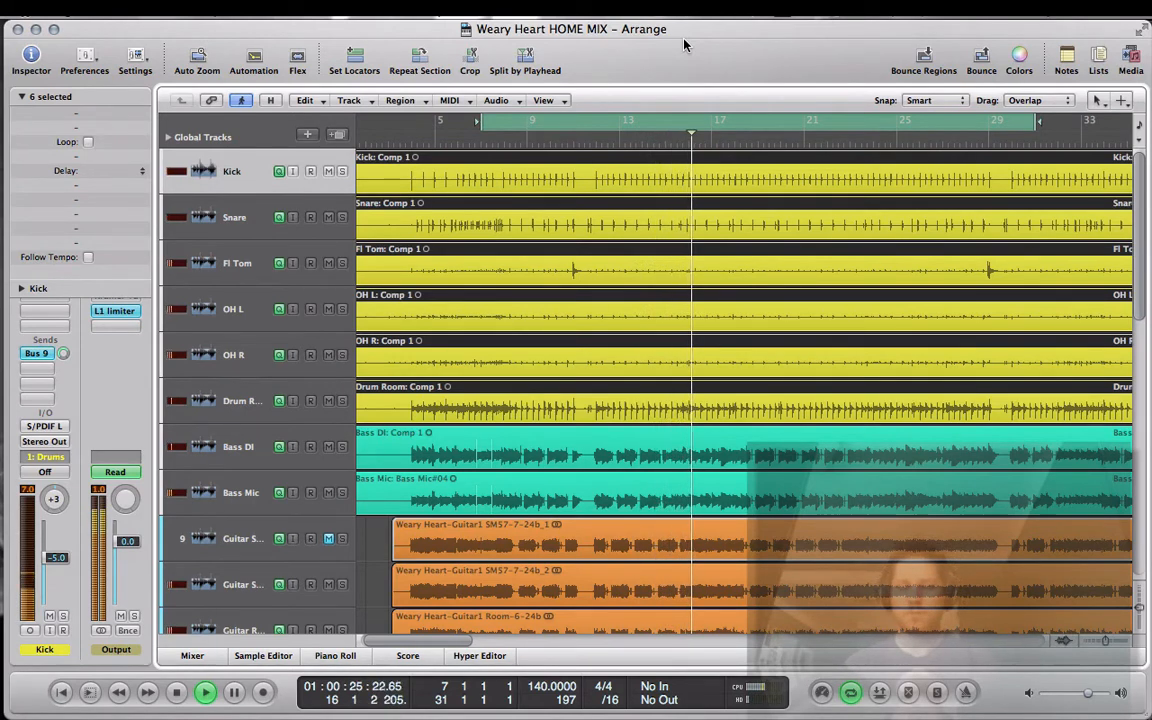
pyautogui.press('space')
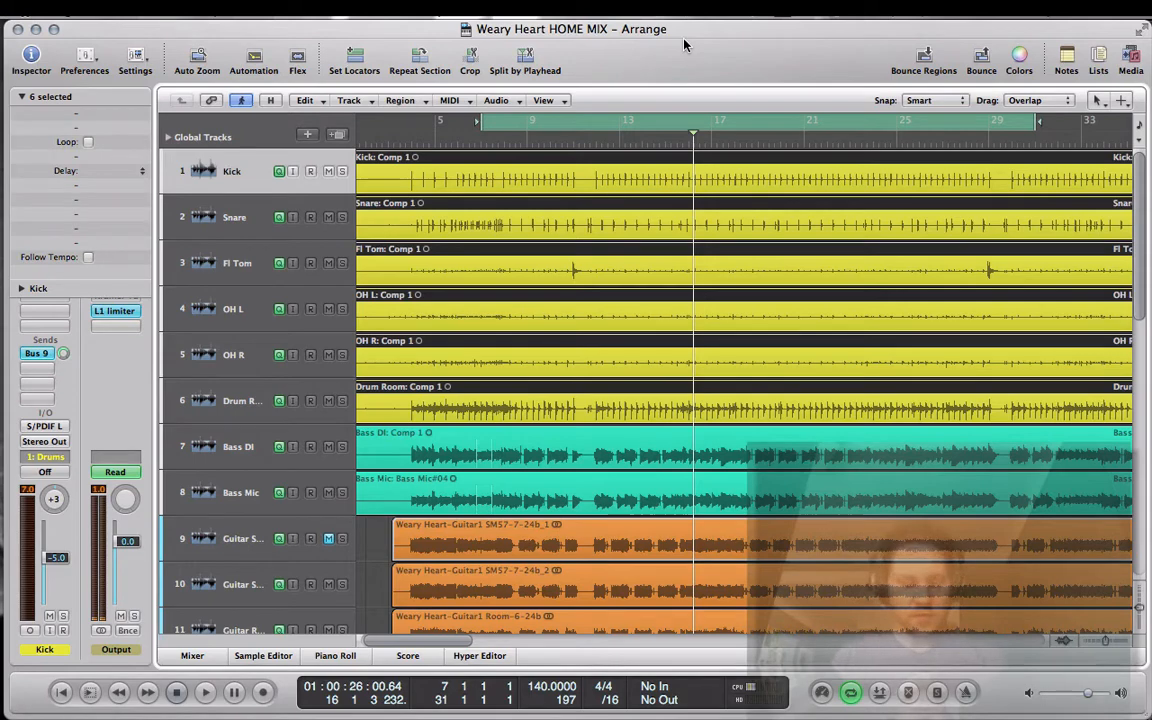
pyautogui.press('super+2')
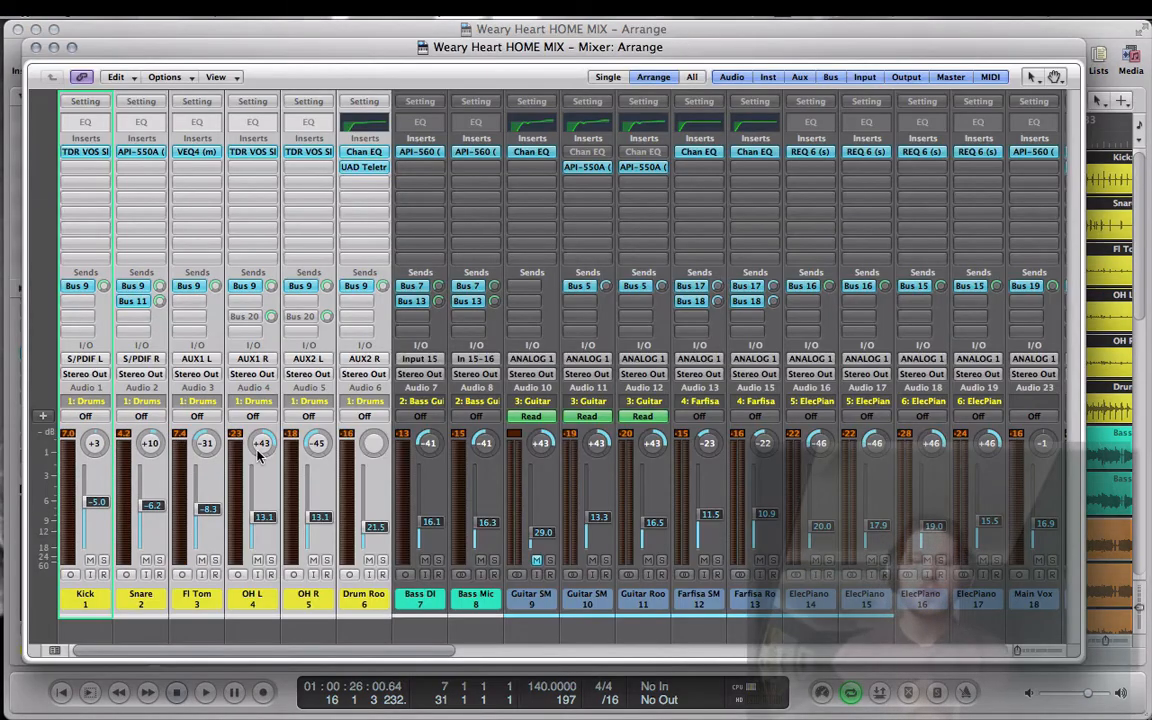
# Step: Add a third send on the Snare channel alone, routed to Bus 20 at 0.0 dB
pyautogui.click(337, 624)
pyautogui.click(155, 598)
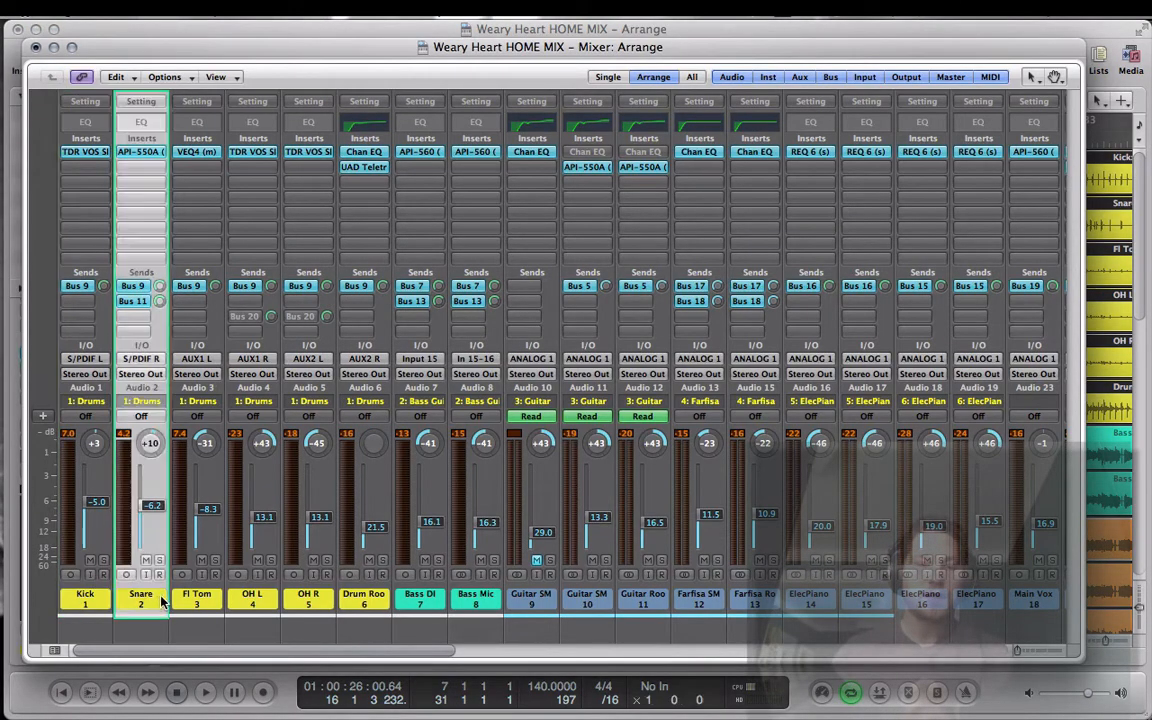
pyautogui.click(127, 319)
pyautogui.moveTo(135, 333)
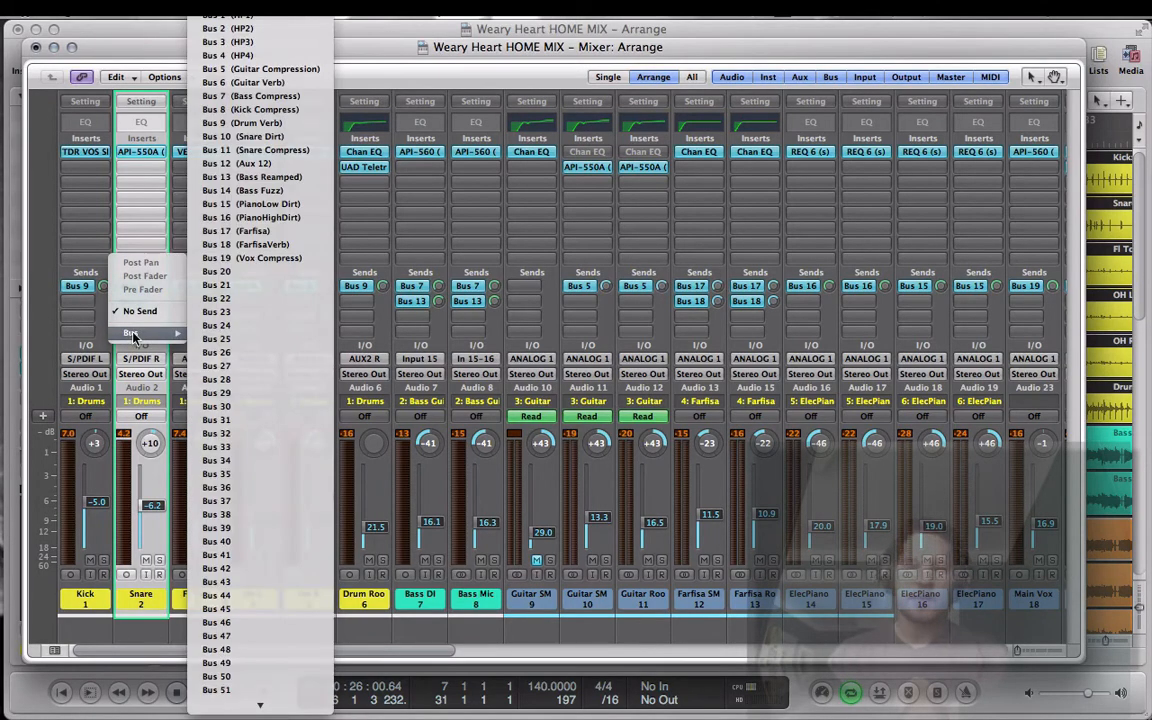
pyautogui.click(243, 271)
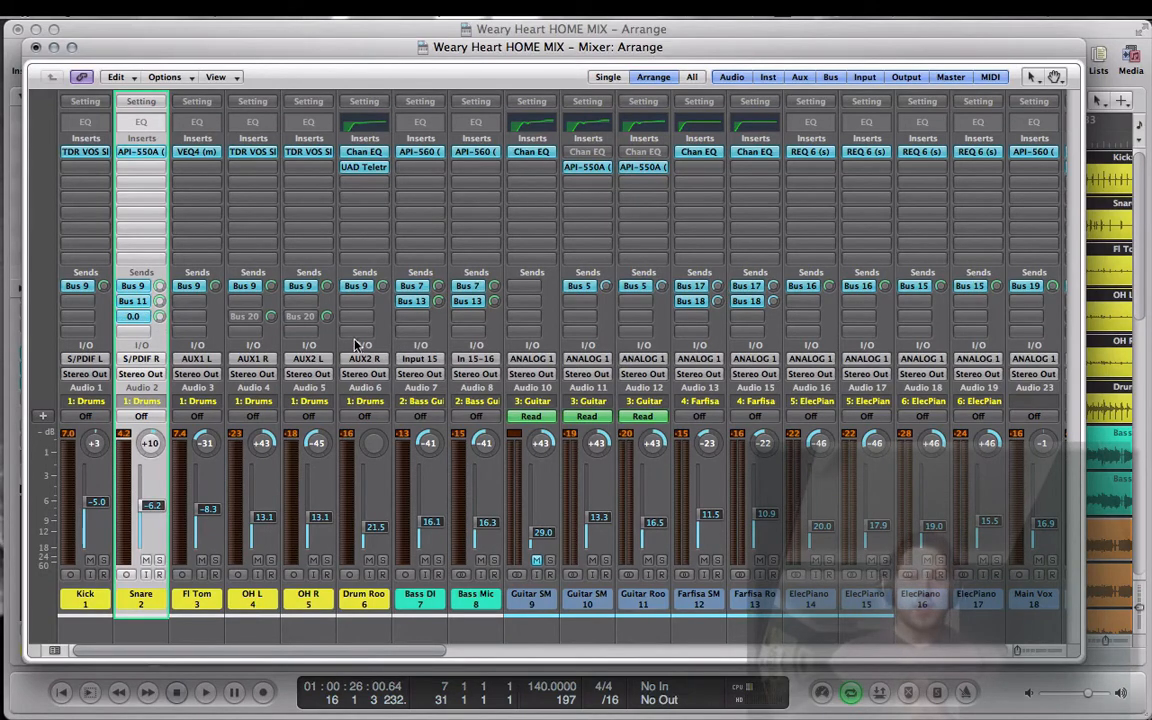
# Step: Rename the Aux 20 channel that receives Bus 20 as Snare Fatten
pyautogui.hscroll(15, 360, 343)
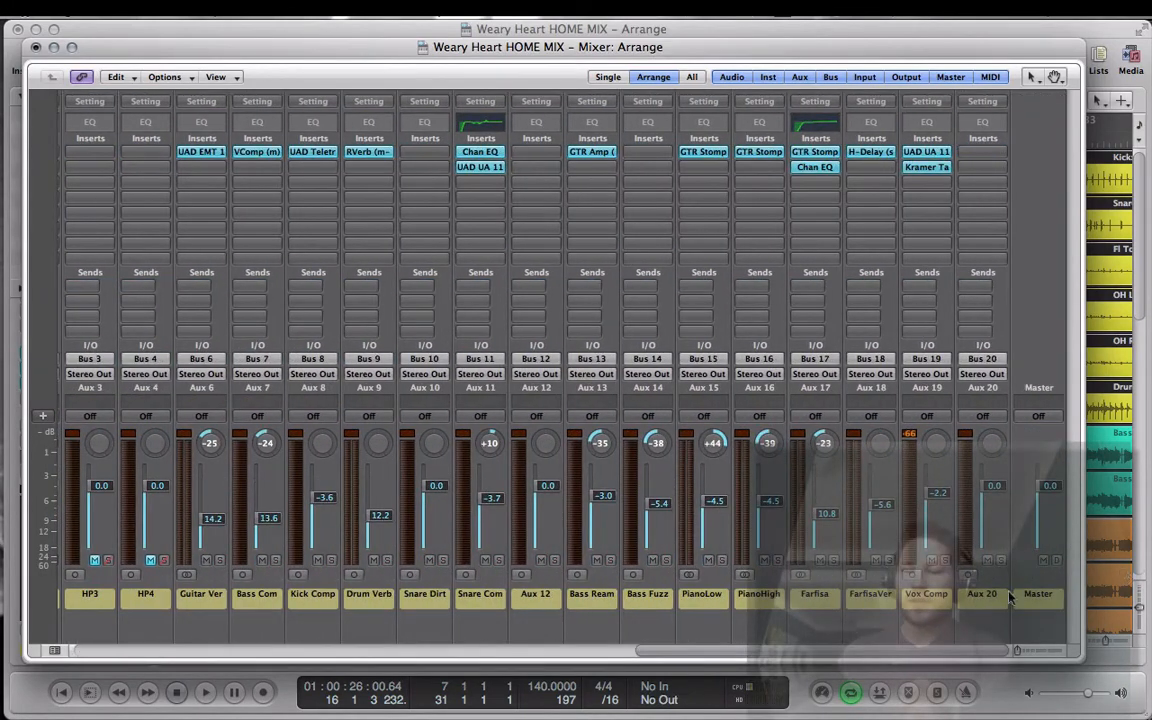
pyautogui.doubleClick(983, 594)
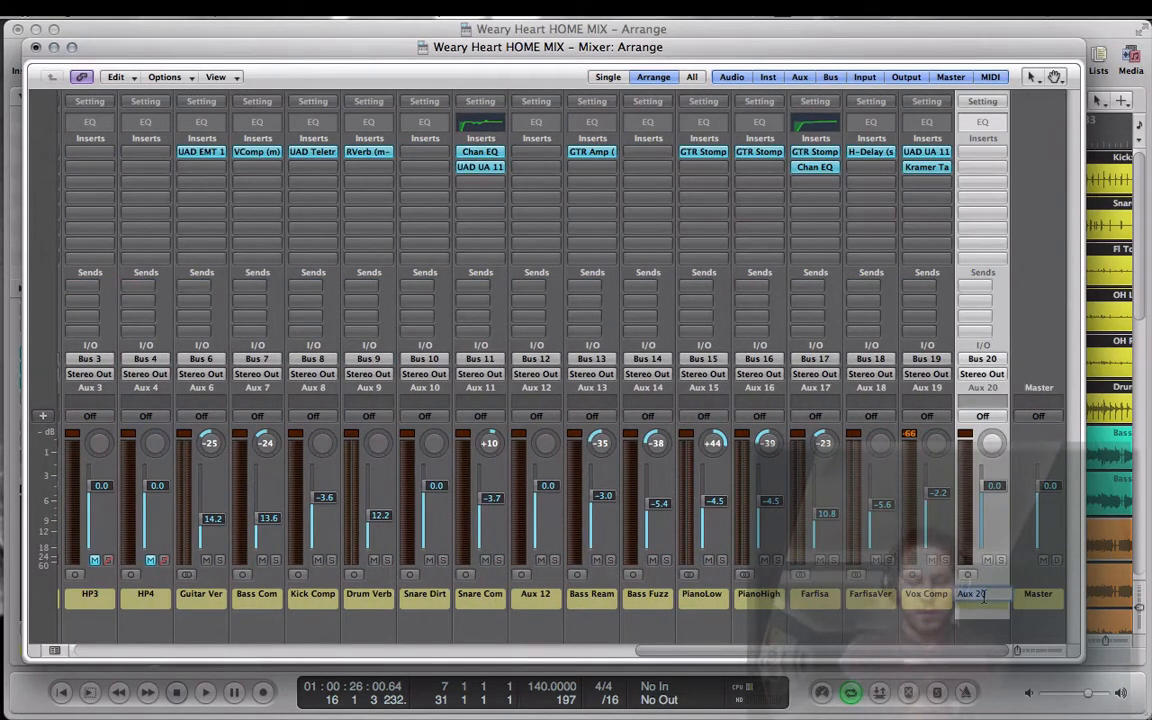
pyautogui.write('Snare Fatt')
pyautogui.press('Return')
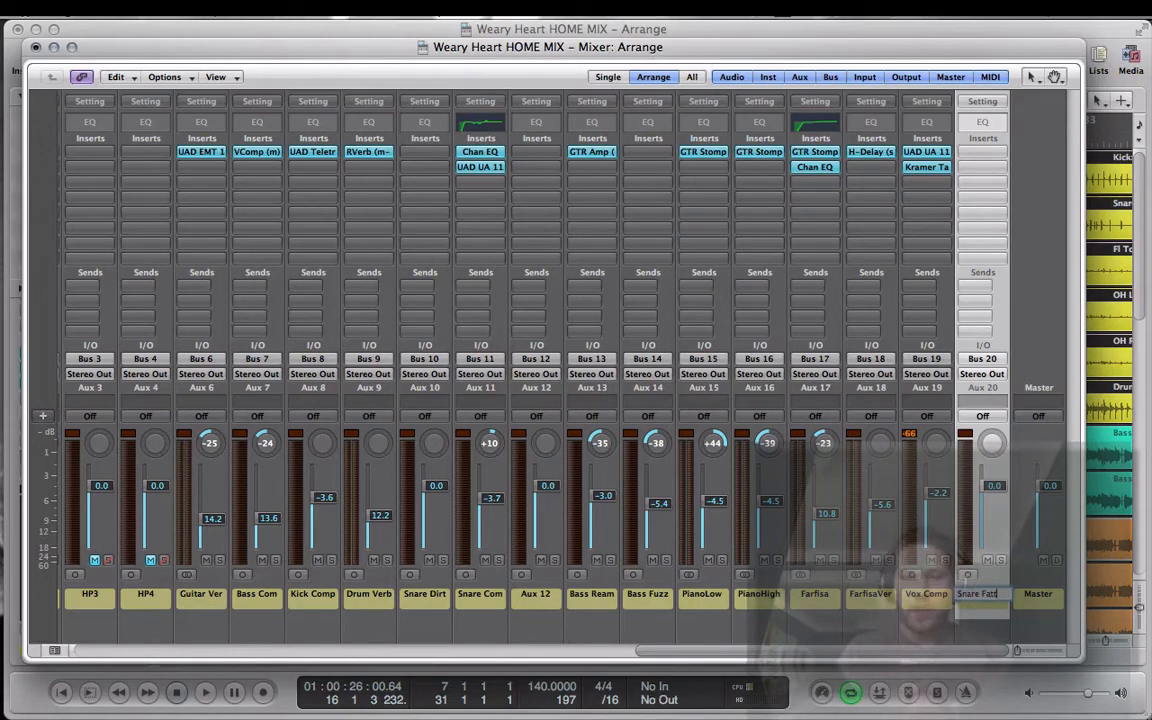
# Step: Insert a Channel EQ in the first insert slot of the Snare Fatten aux
pyautogui.click(983, 152)
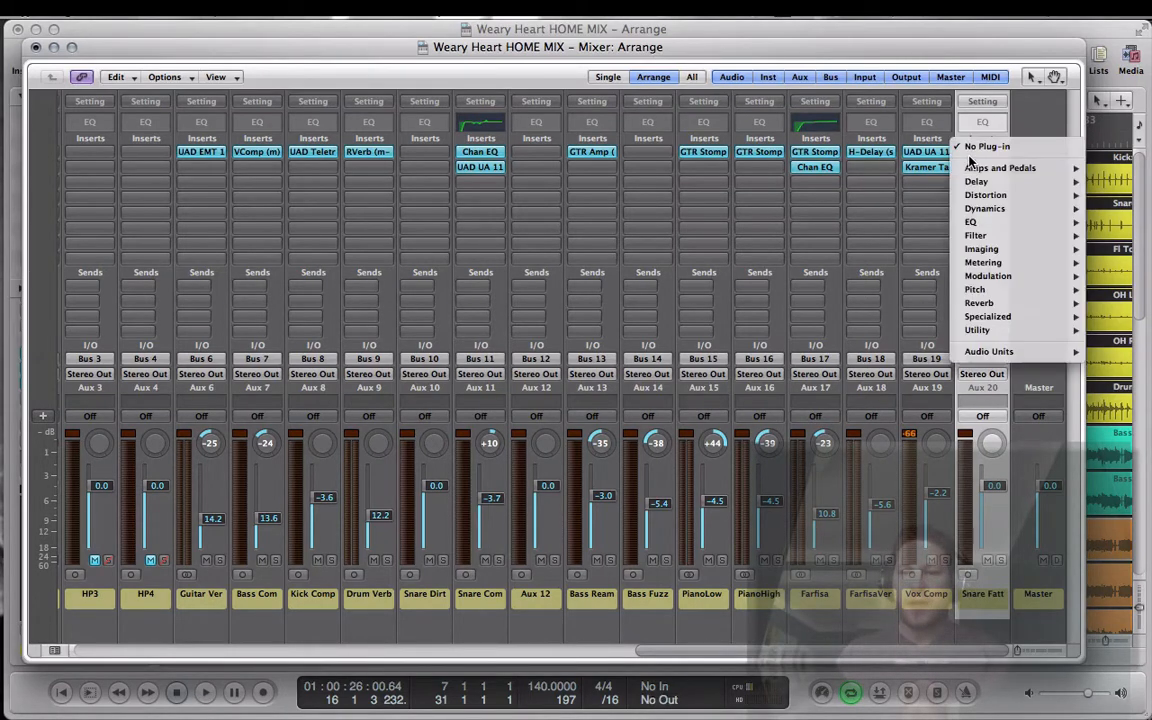
pyautogui.moveTo(972, 222)
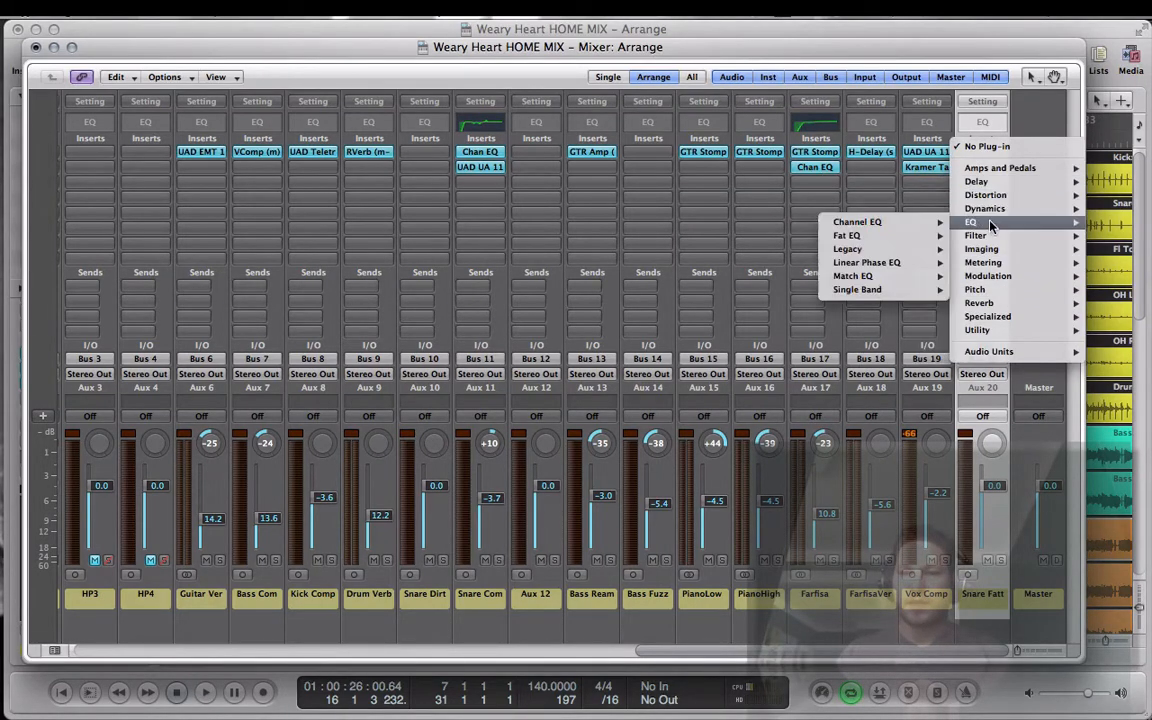
pyautogui.moveTo(852, 222)
pyautogui.click(790, 223)
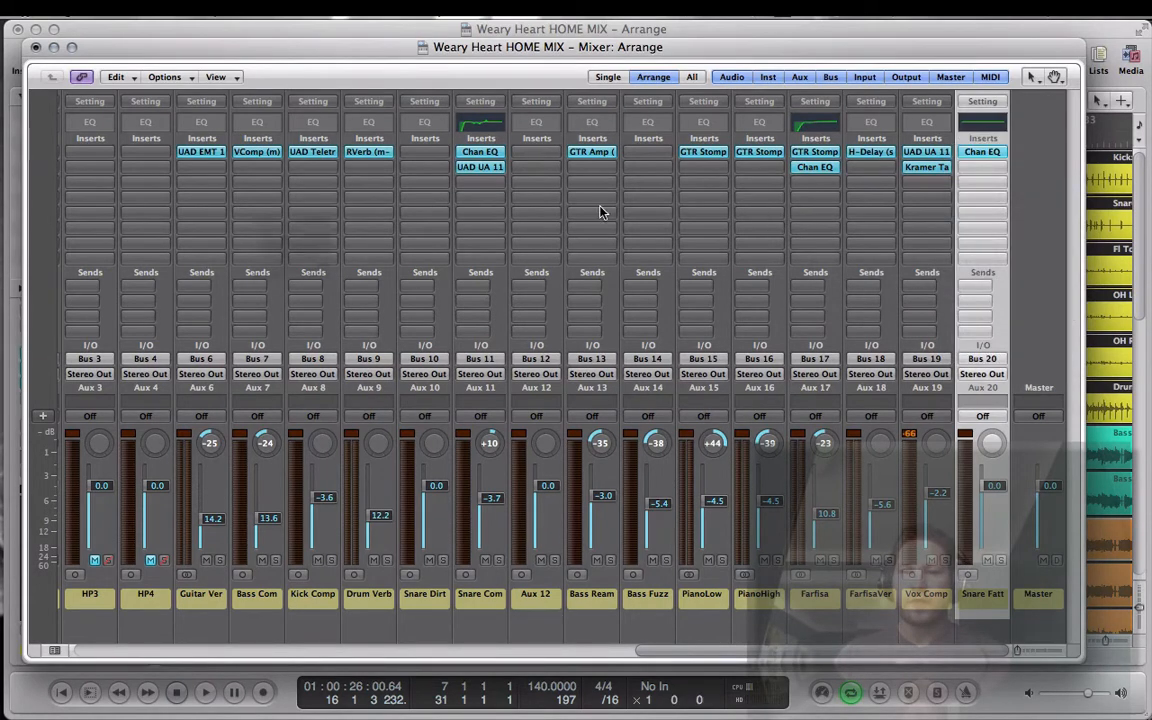
# Step: Enable the Channel EQ's low-cut band and set it to 45 Hz with a 48 dB/Oct slope
pyautogui.click(145, 152)
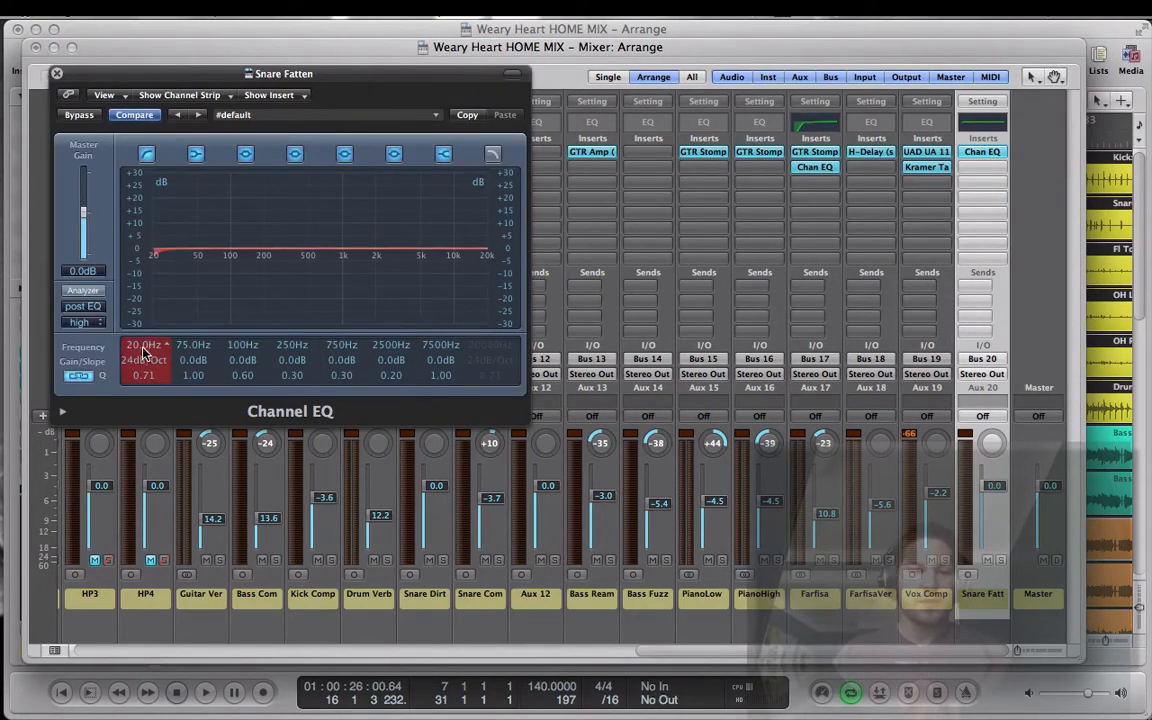
pyautogui.scroll(5, 133, 349)
pyautogui.scroll(5, 133, 349)
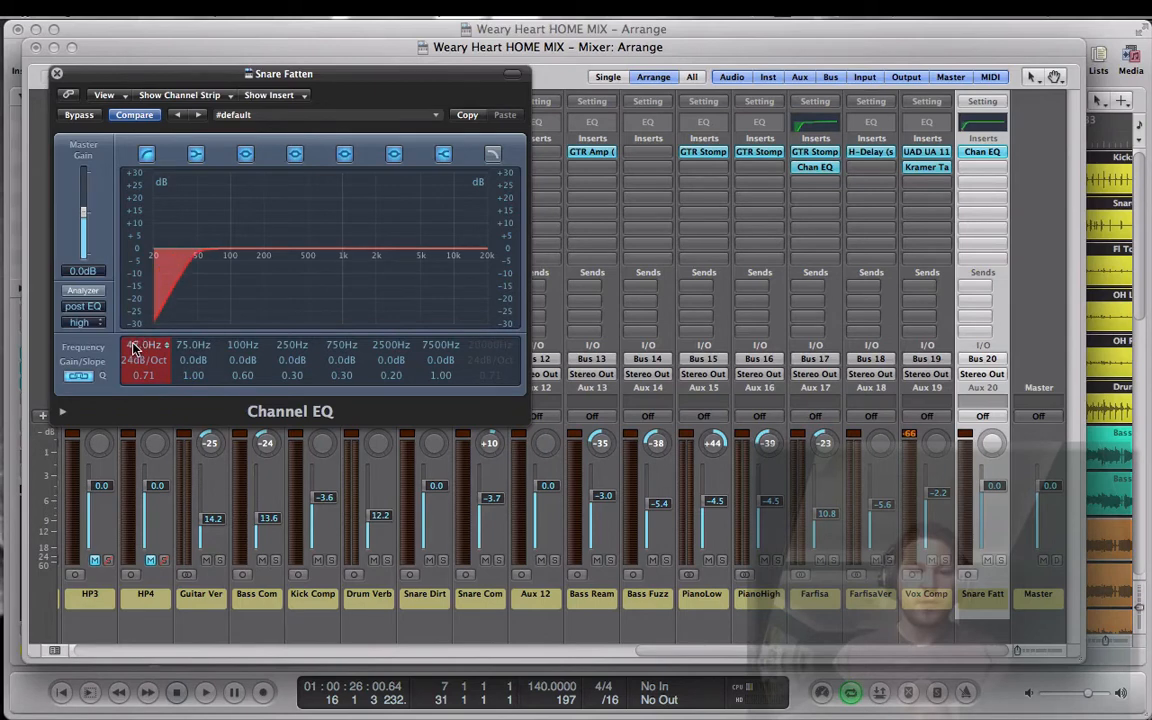
pyautogui.scroll(-5, 133, 349)
pyautogui.scroll(-1, 134, 360)
pyautogui.scroll(3, 134, 362)
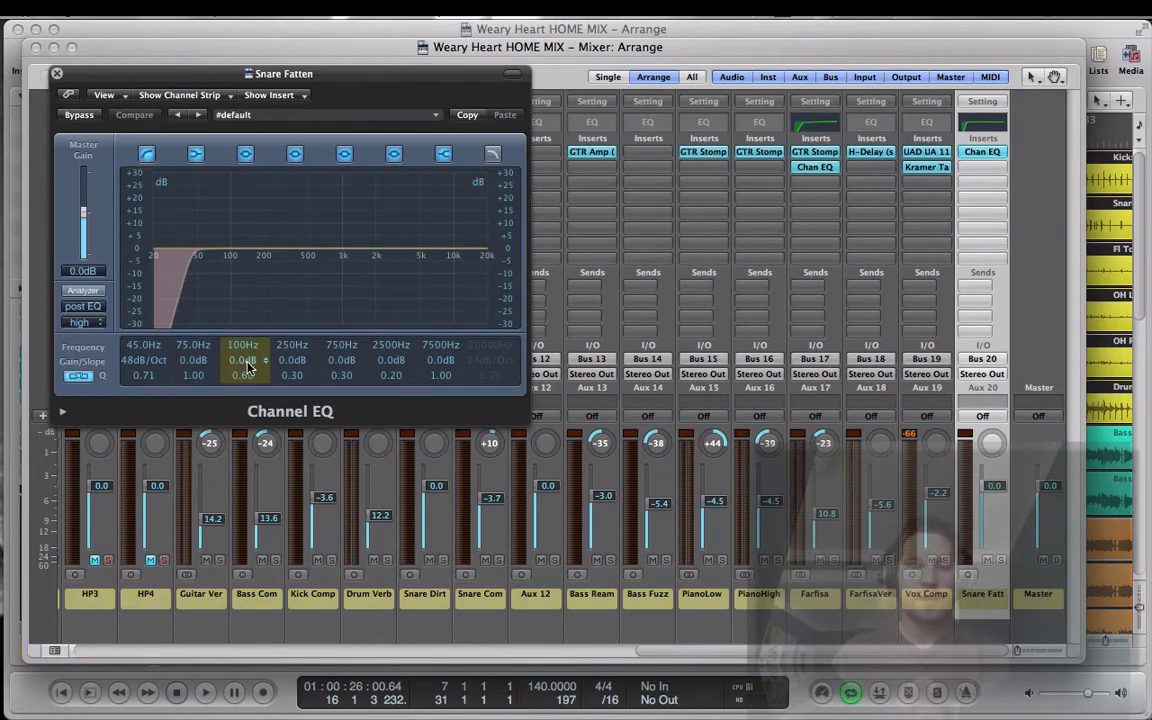
# Step: Boost the EQ's third band by 7.5 dB at 128 Hz with a Q of 2.30, and close the plug-in
pyautogui.moveTo(240, 372); pyautogui.dragTo(240, 346)
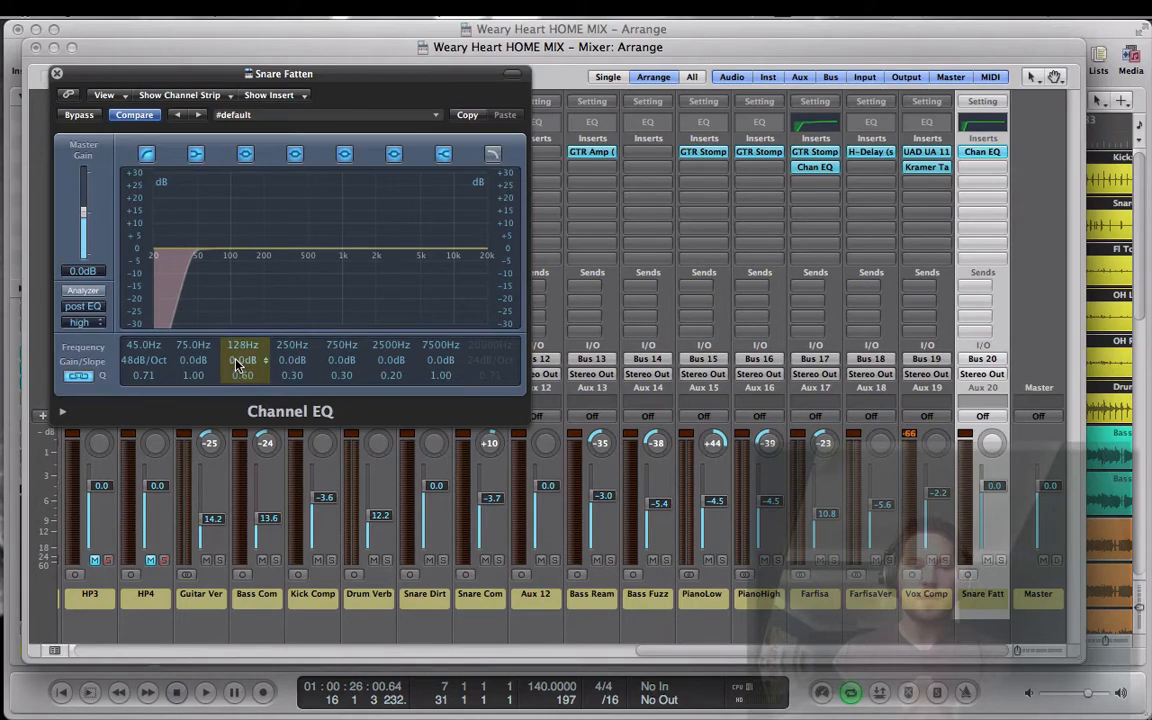
pyautogui.moveTo(237, 366)
pyautogui.mouseDown()
pyautogui.moveTo(244, 357)
pyautogui.moveTo(239, 386)
pyautogui.moveTo(239, 371)
pyautogui.mouseUp()
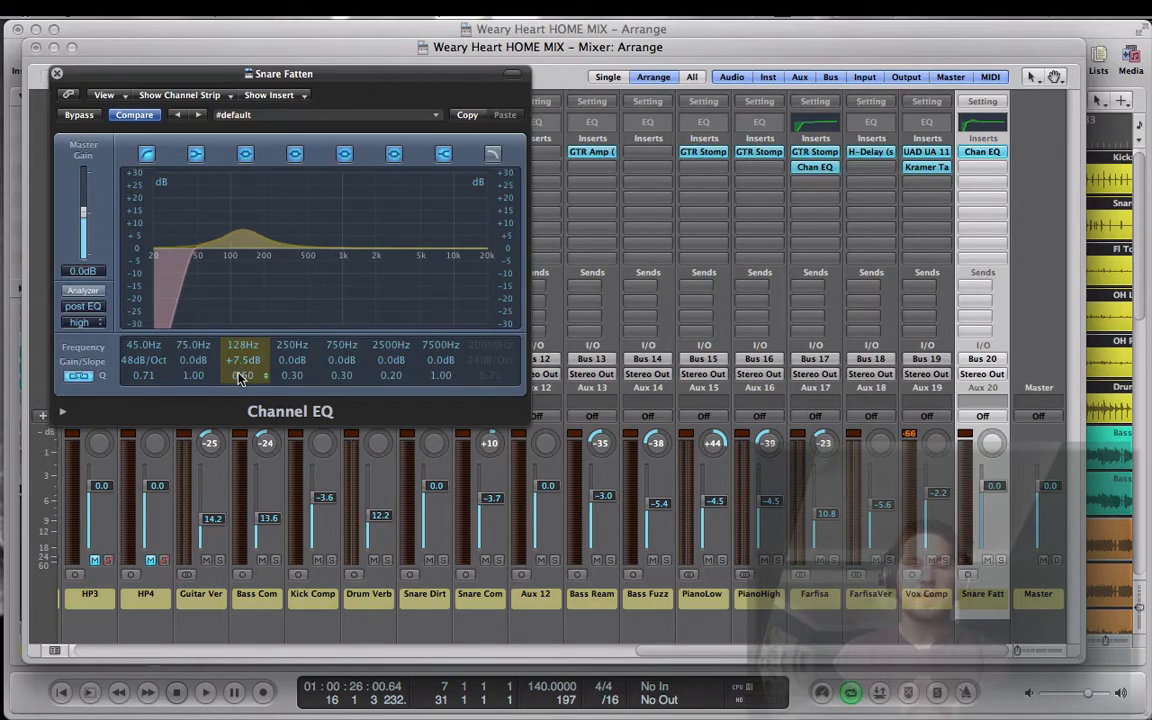
pyautogui.moveTo(239, 377); pyautogui.dragTo(239, 379)
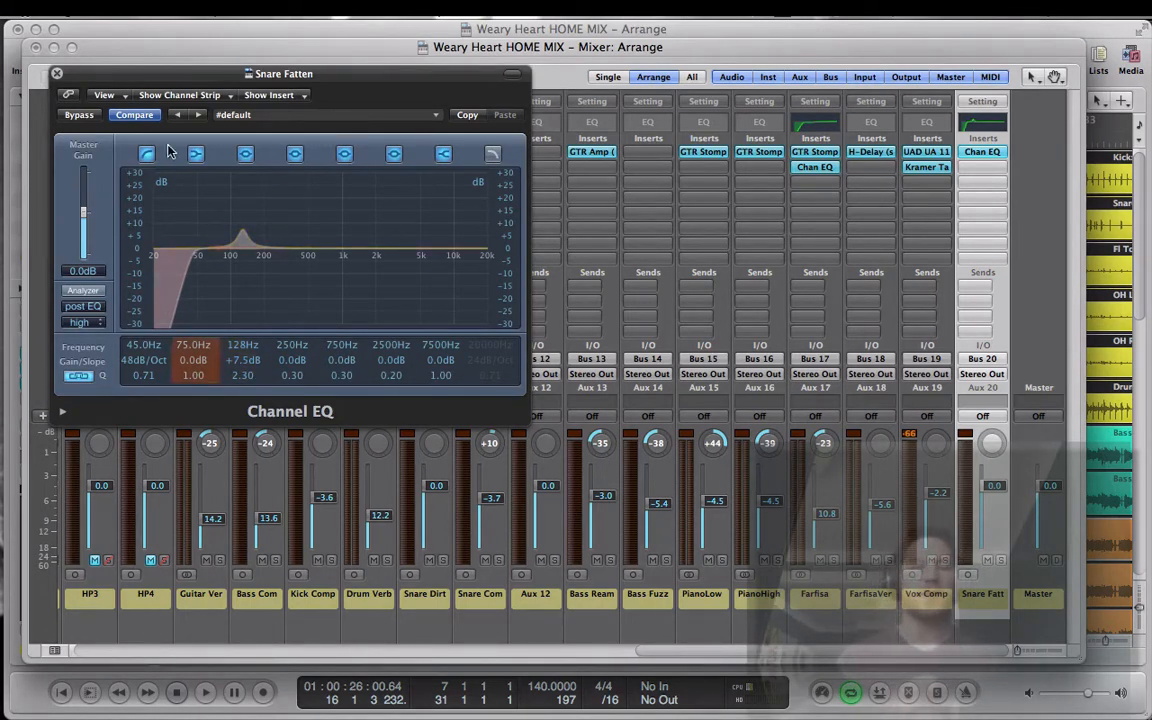
pyautogui.click(57, 73)
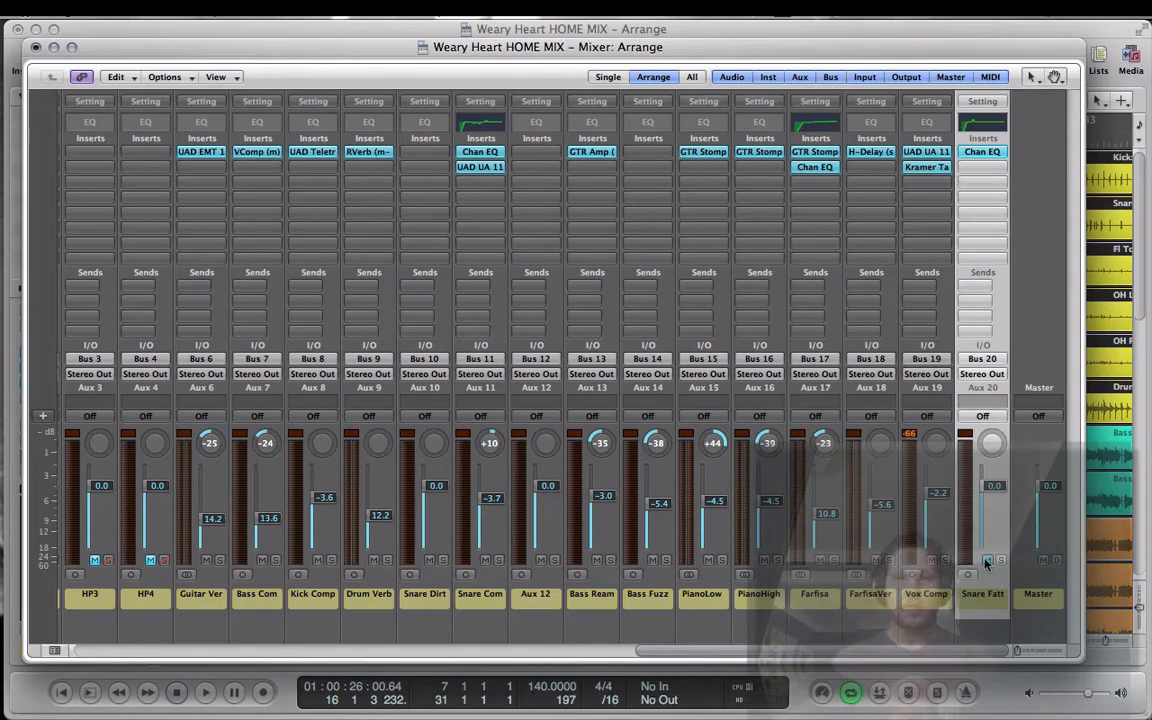
# Step: Play the mix with the Snare Fatten aux muted, and unmute it during playback to compare the sound
pyautogui.press('space')
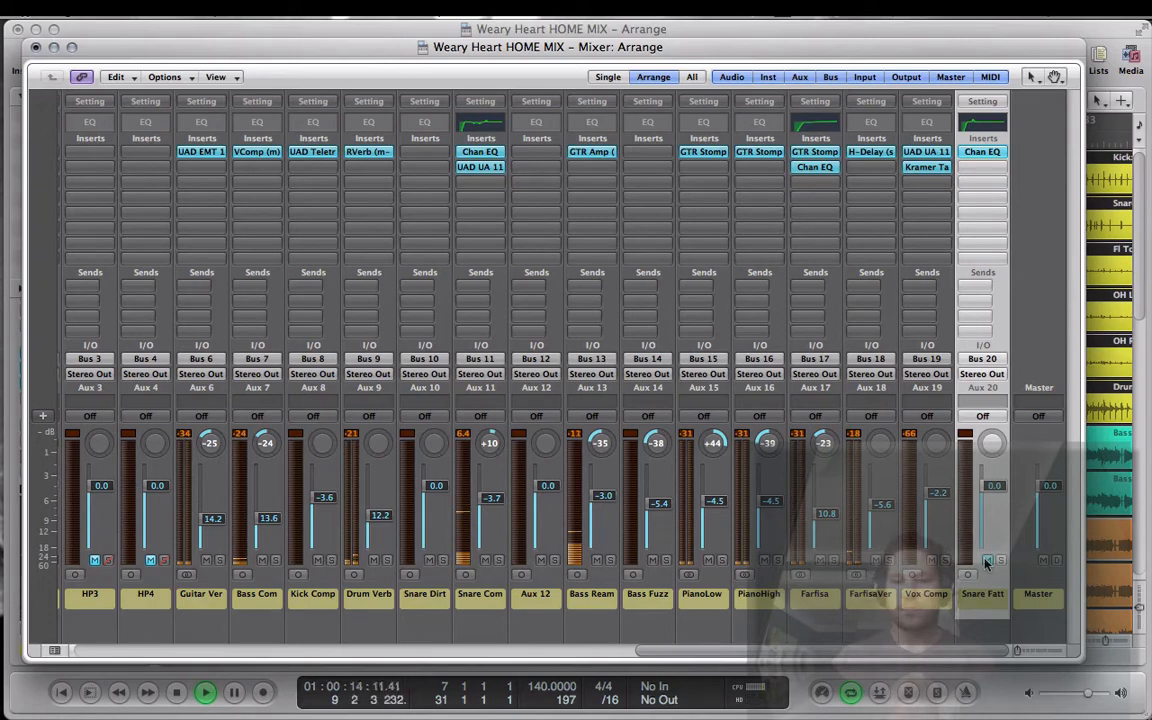
pyautogui.click(986, 560)
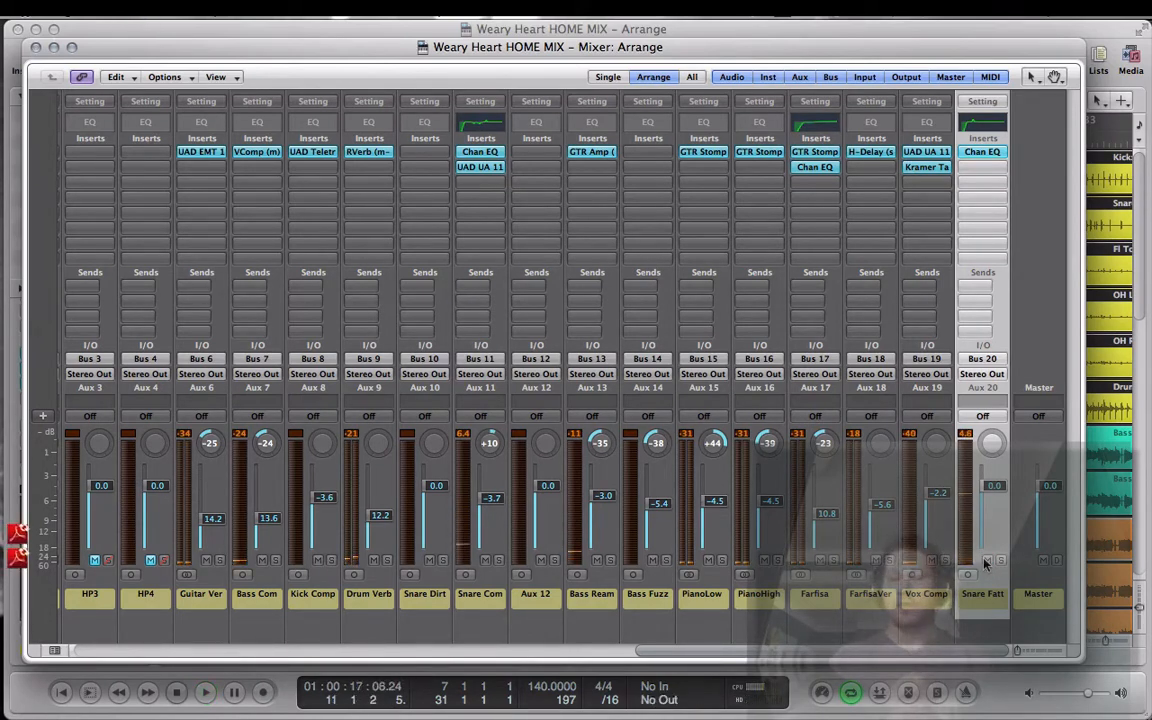
# Step: Lower the master gain of the Snare Fatten Channel EQ to -1.5 dB and close the plug-in
pyautogui.click(978, 151)
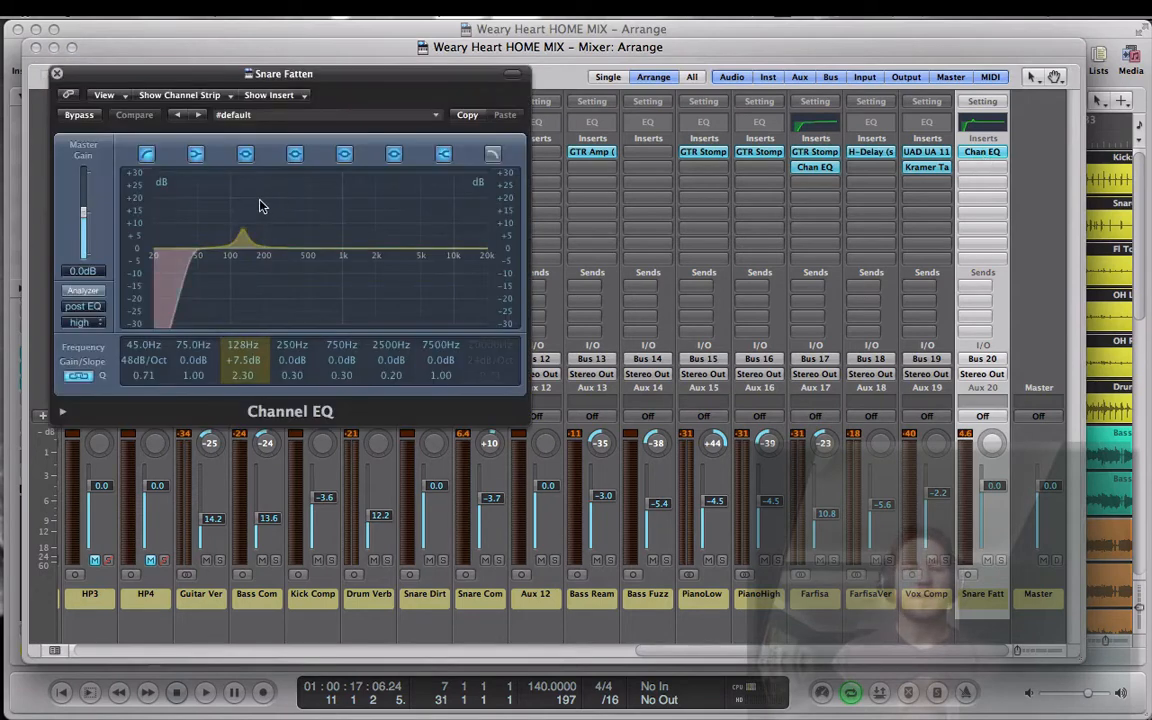
pyautogui.moveTo(83, 216); pyautogui.dragTo(83, 220)
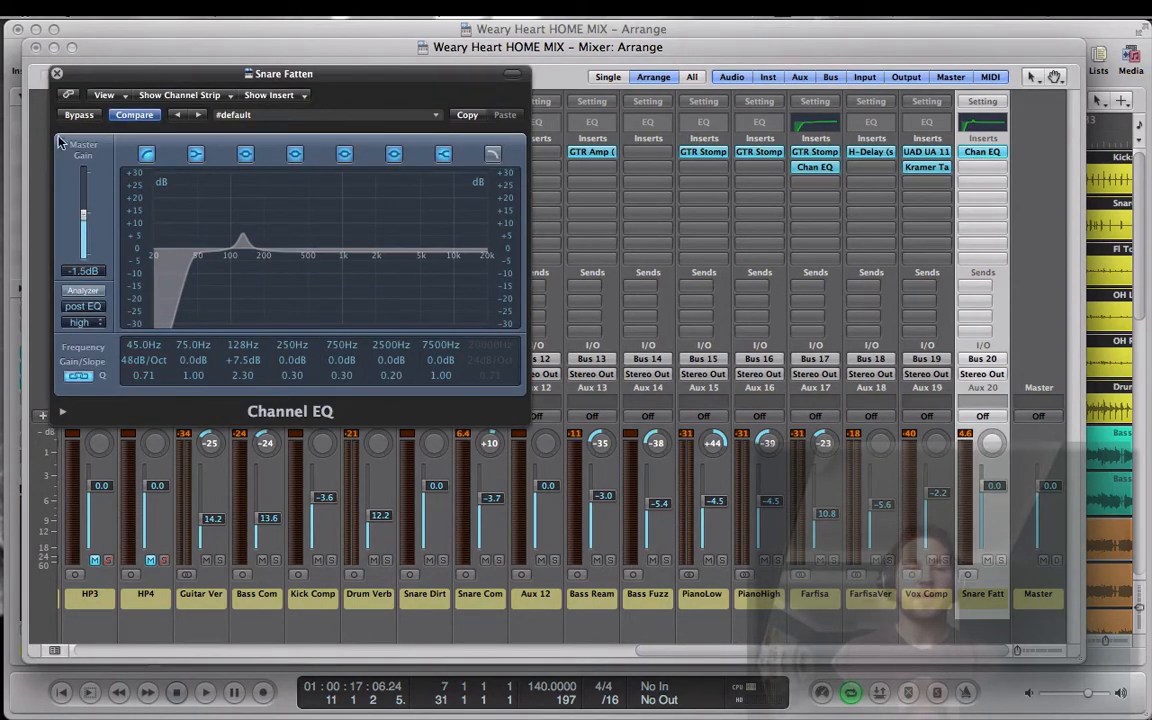
pyautogui.click(57, 75)
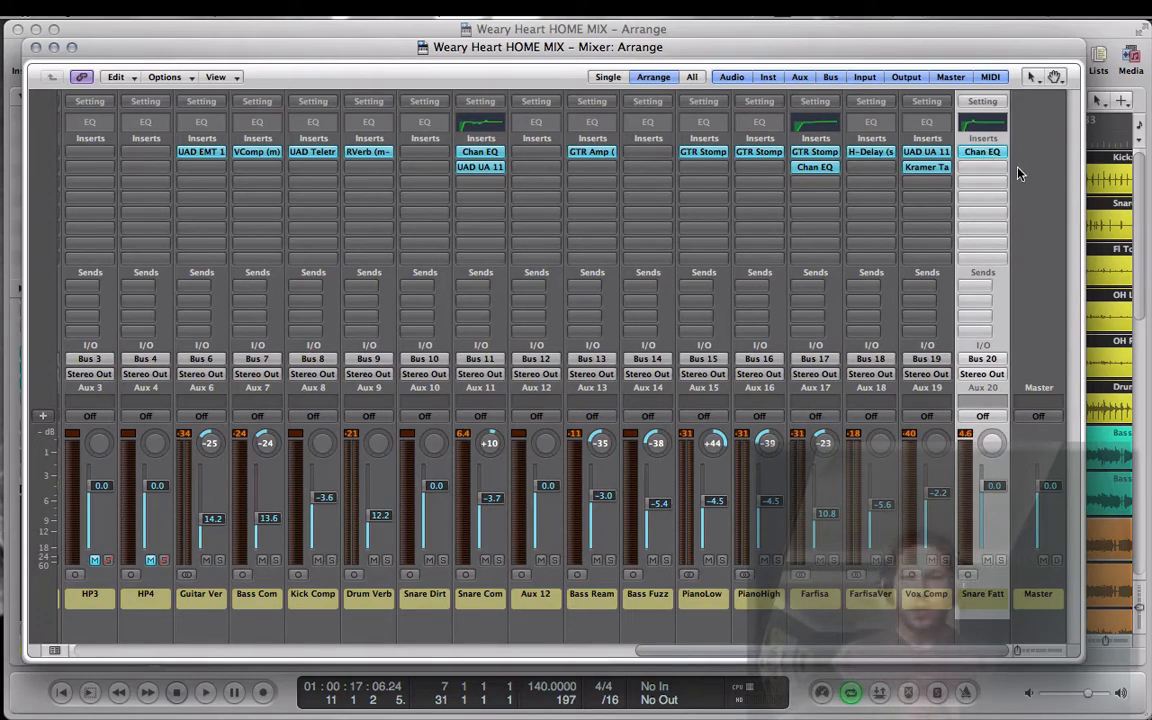
# Step: Insert the mono Waves C1 gate below the Channel EQ on the Snare Fatten aux
pyautogui.click(992, 176)
pyautogui.moveTo(993, 369)
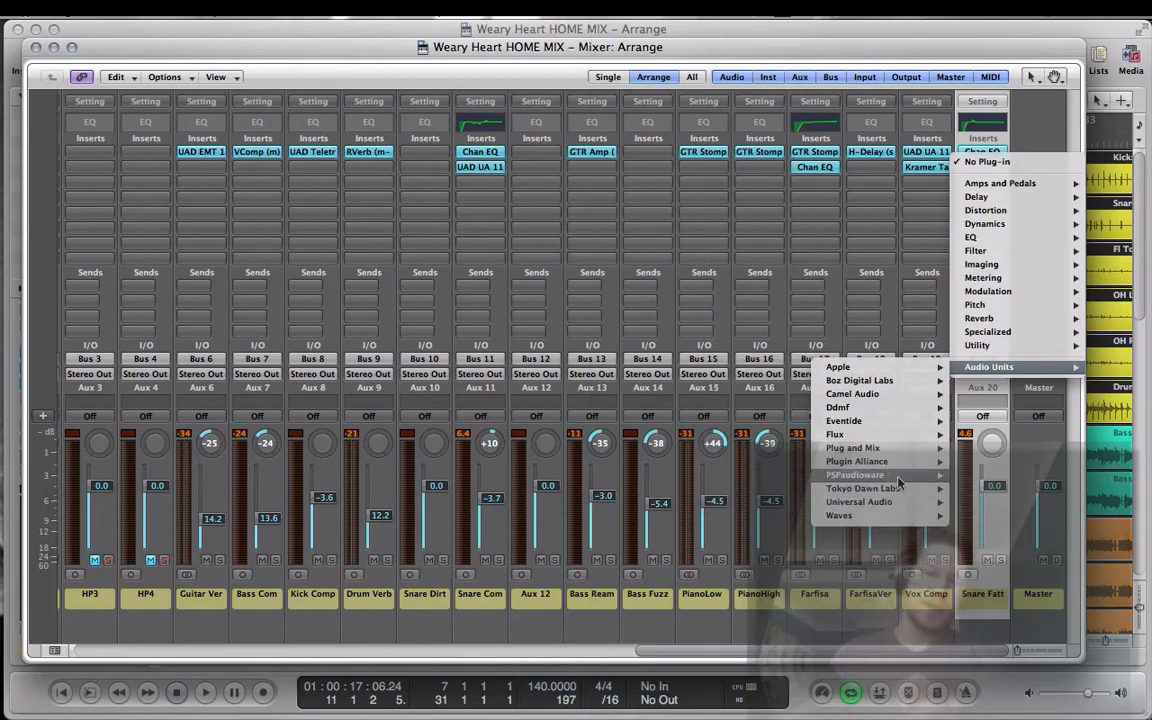
pyautogui.moveTo(893, 397)
pyautogui.moveTo(877, 514)
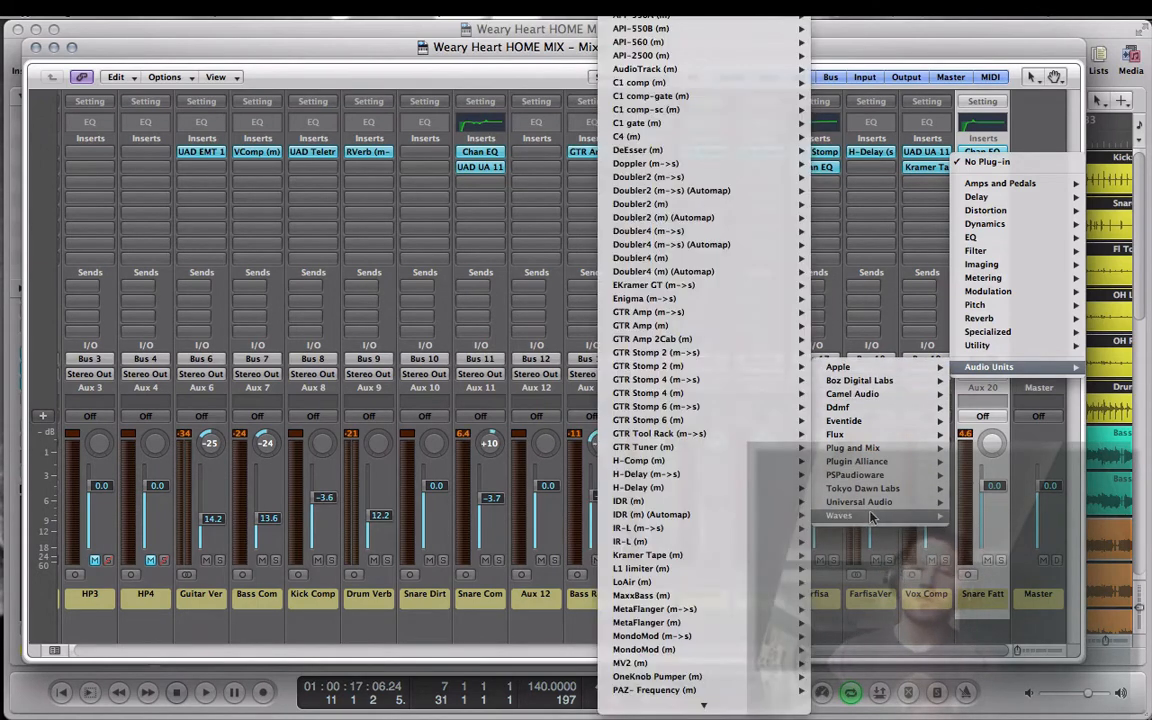
pyautogui.moveTo(641, 125)
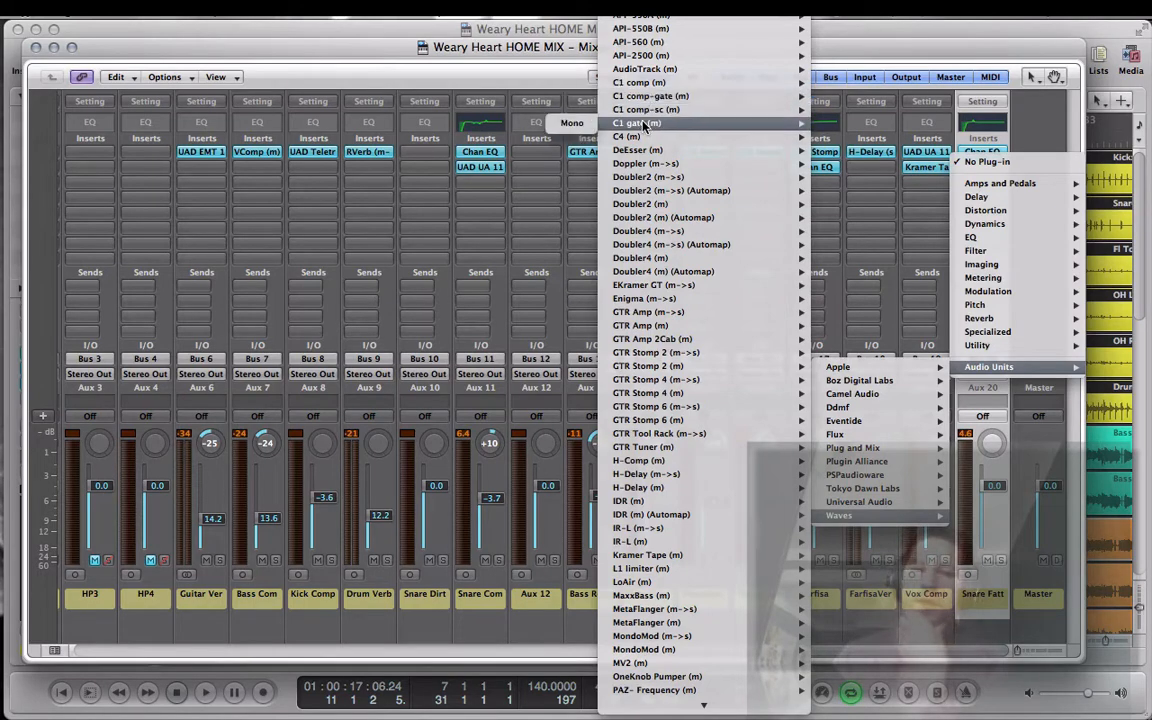
pyautogui.click(572, 123)
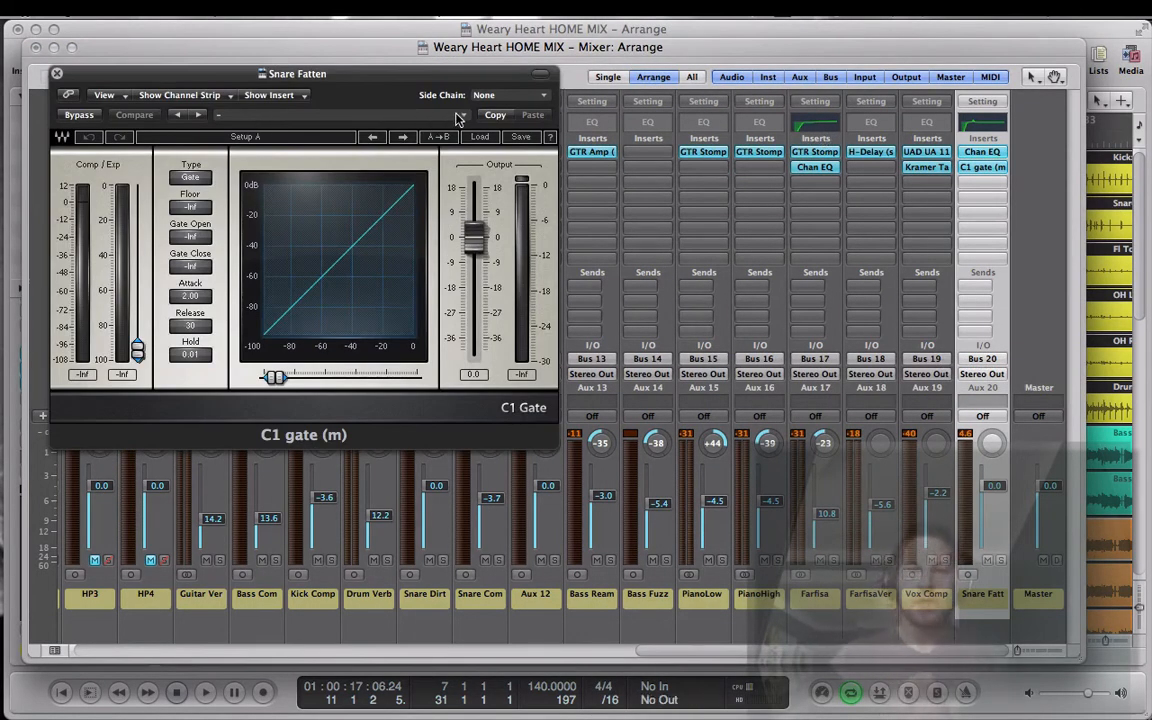
pyautogui.click(460, 116)
pyautogui.moveTo(515, 277)
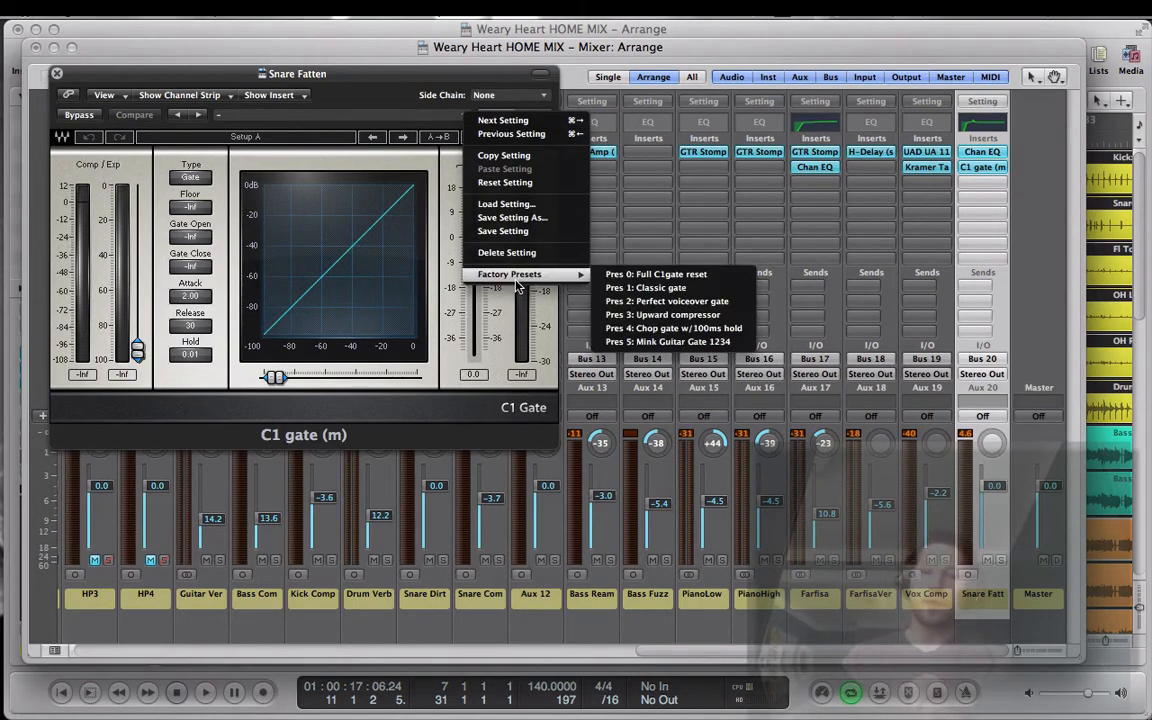
pyautogui.click(434, 77)
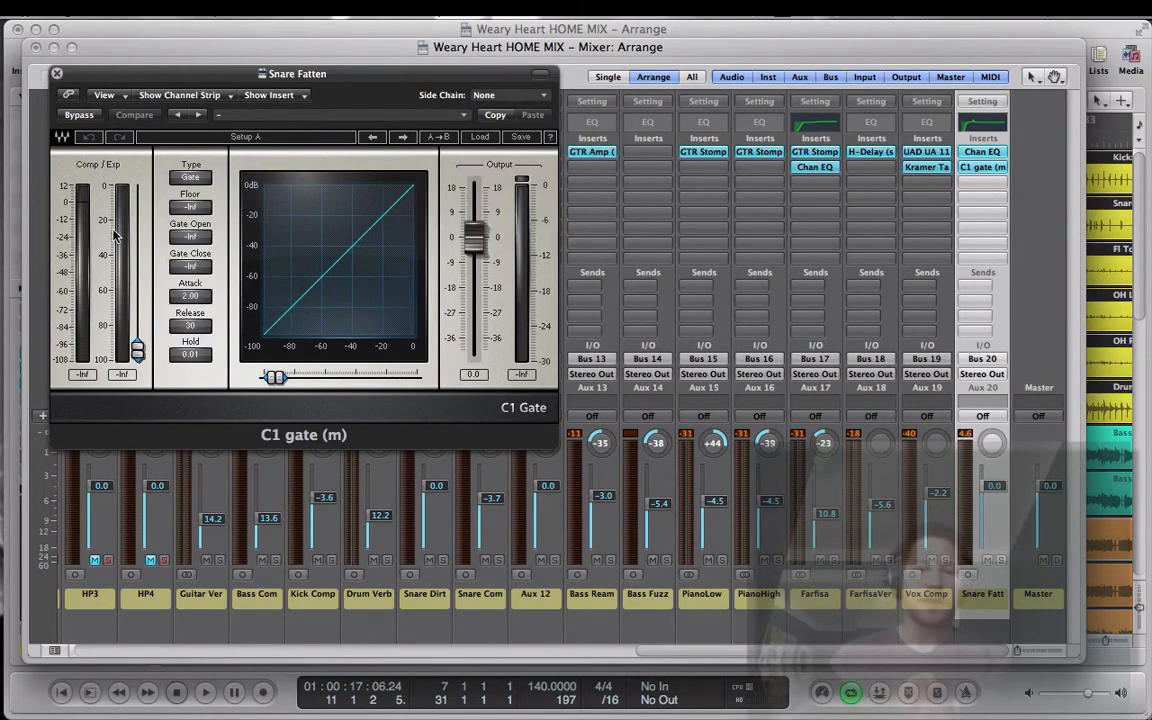
# Step: Solo the Snare Fatten aux and, during playback, set the gate's open and close thresholds to -29.2 dB, closing the plug-in when done
pyautogui.click(999, 561)
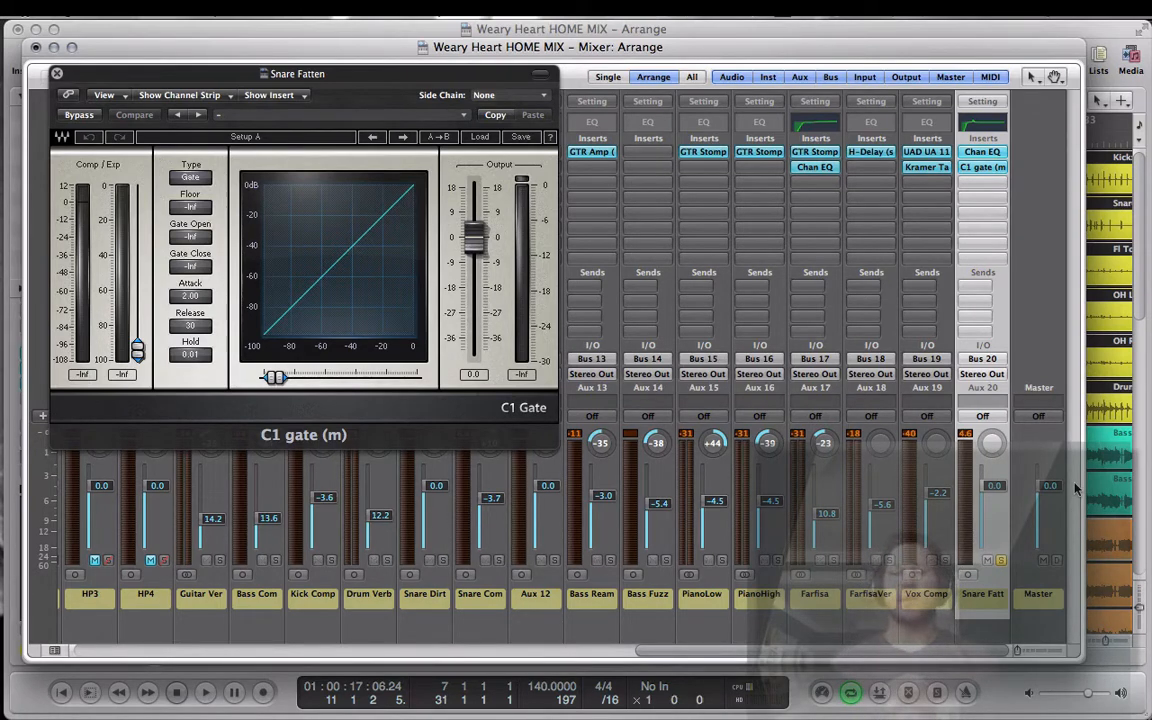
pyautogui.press('space')
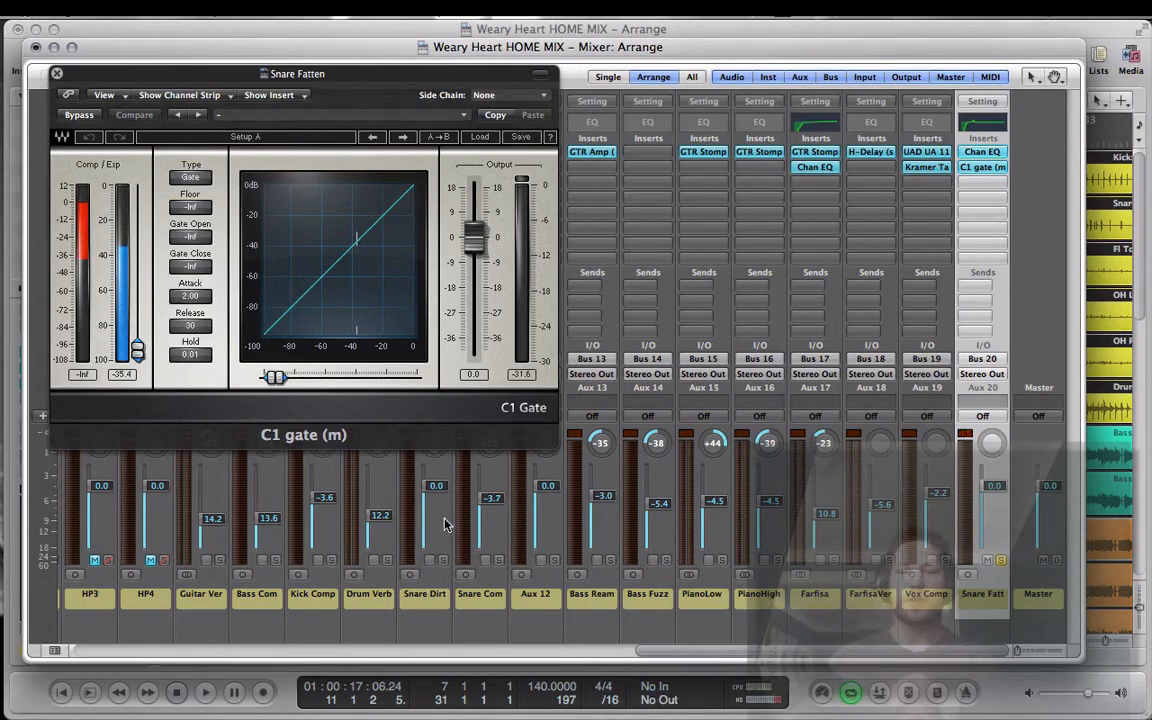
pyautogui.moveTo(142, 355); pyautogui.dragTo(138, 243)
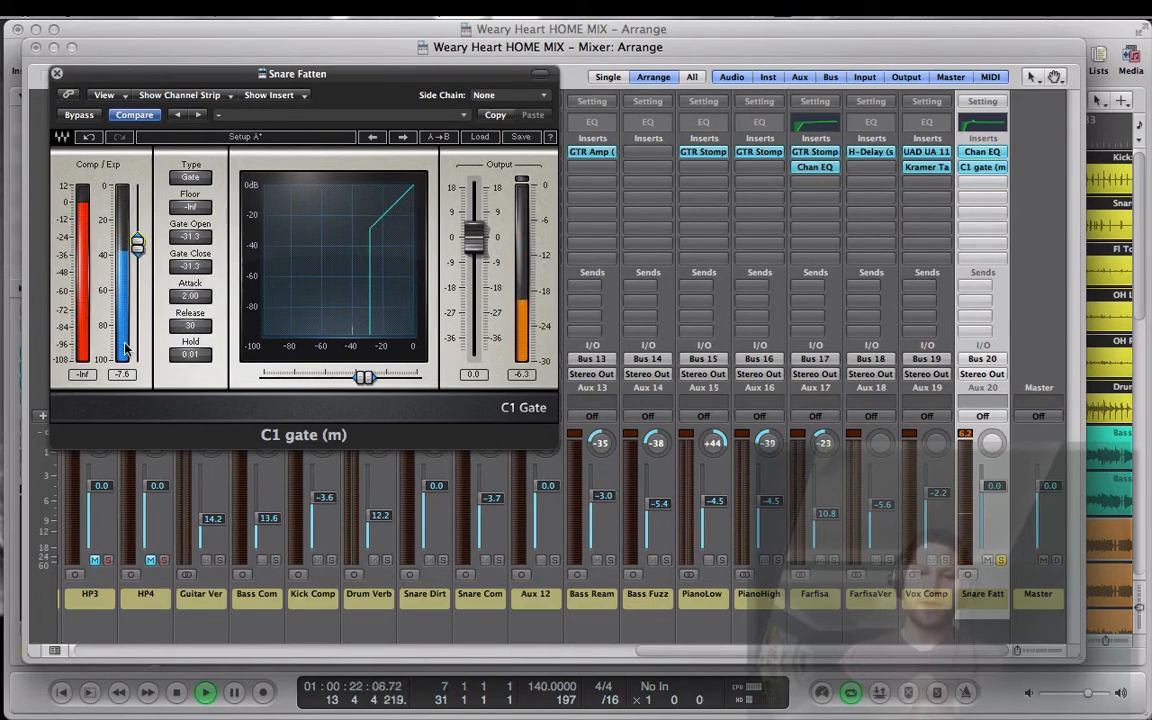
pyautogui.moveTo(138, 244); pyautogui.dragTo(138, 240)
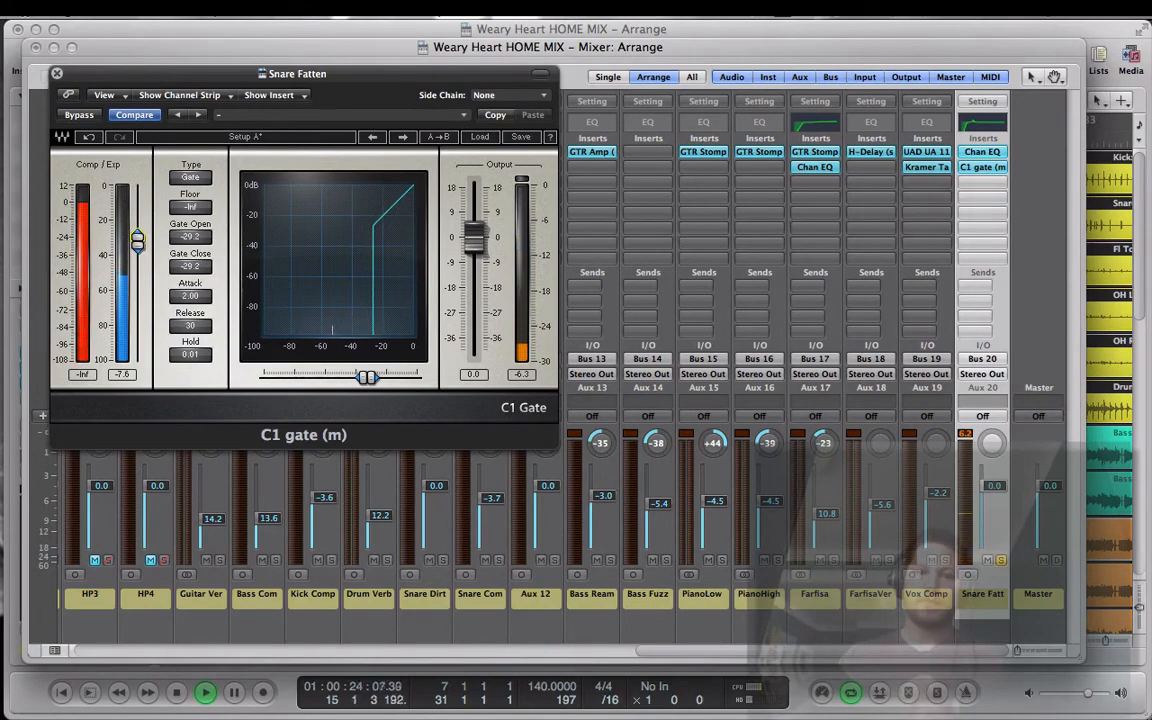
pyautogui.click(57, 75)
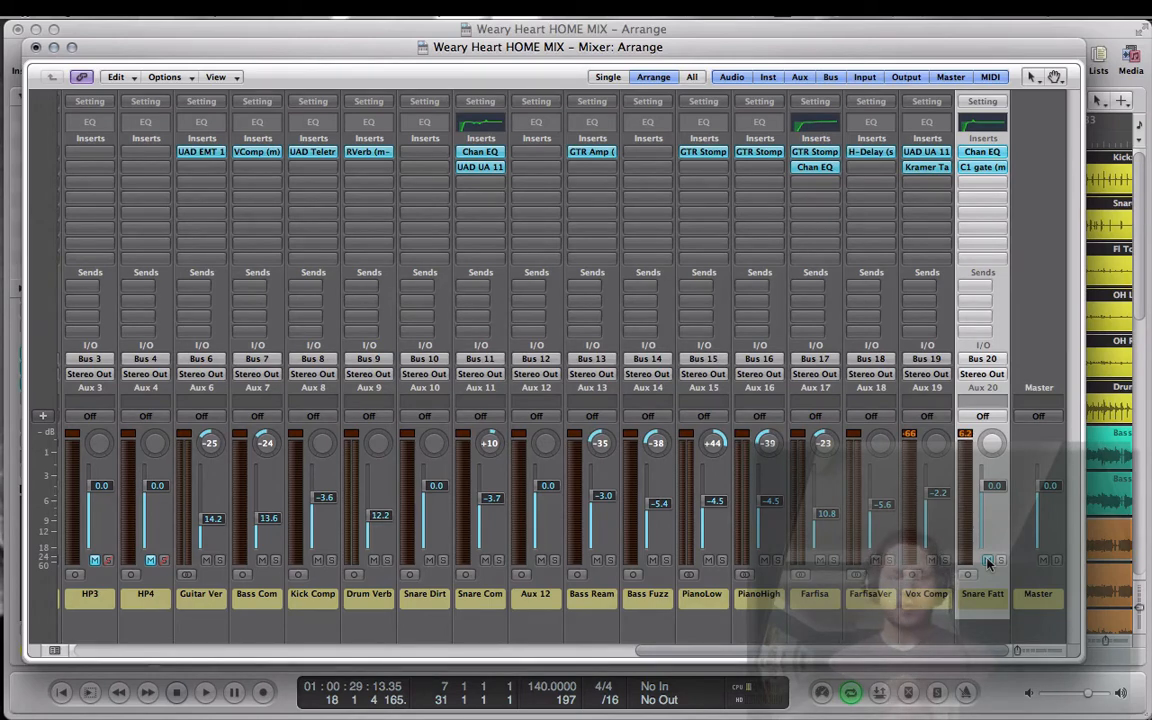
# Step: Play the mix and toggle the mute on the Snare Fatten aux during playback to compare the gated sound, leaving it unmuted
pyautogui.press('space')
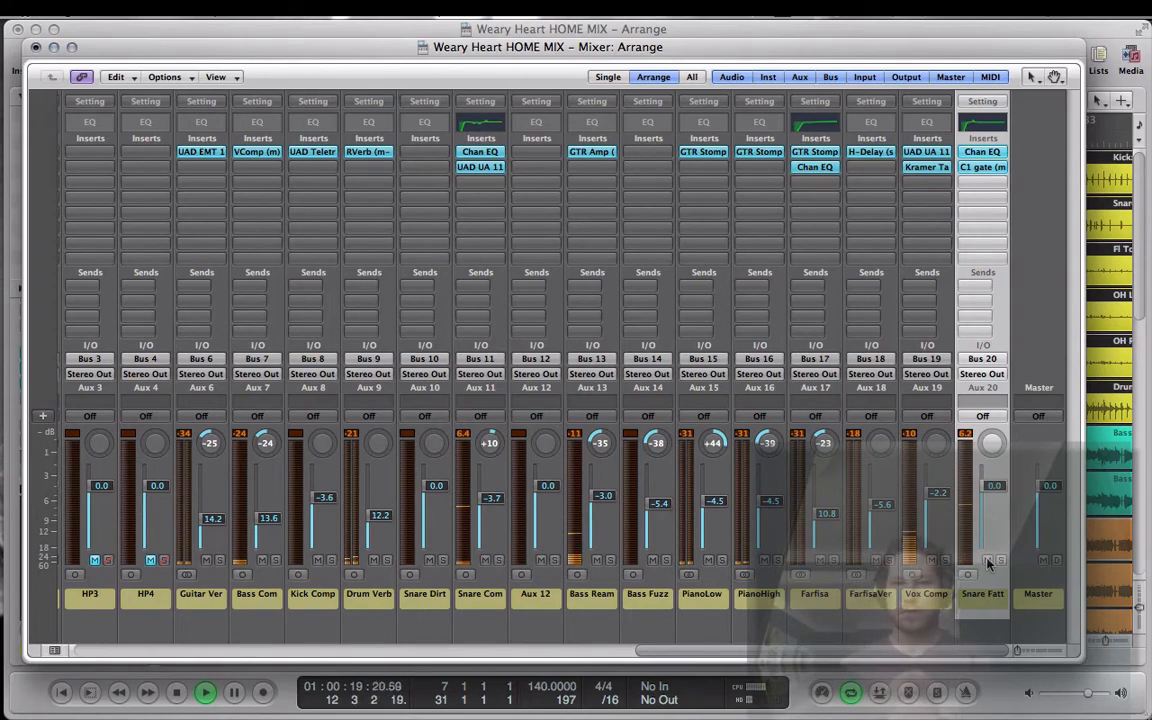
pyautogui.click(988, 562)
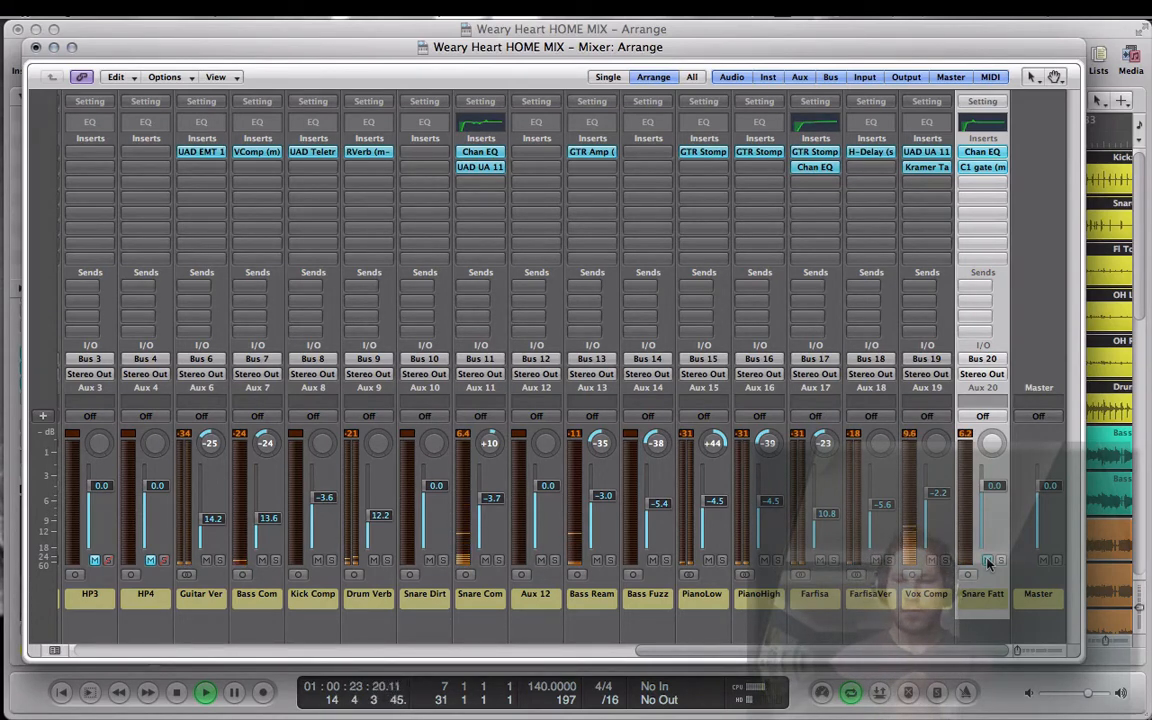
pyautogui.click(988, 562)
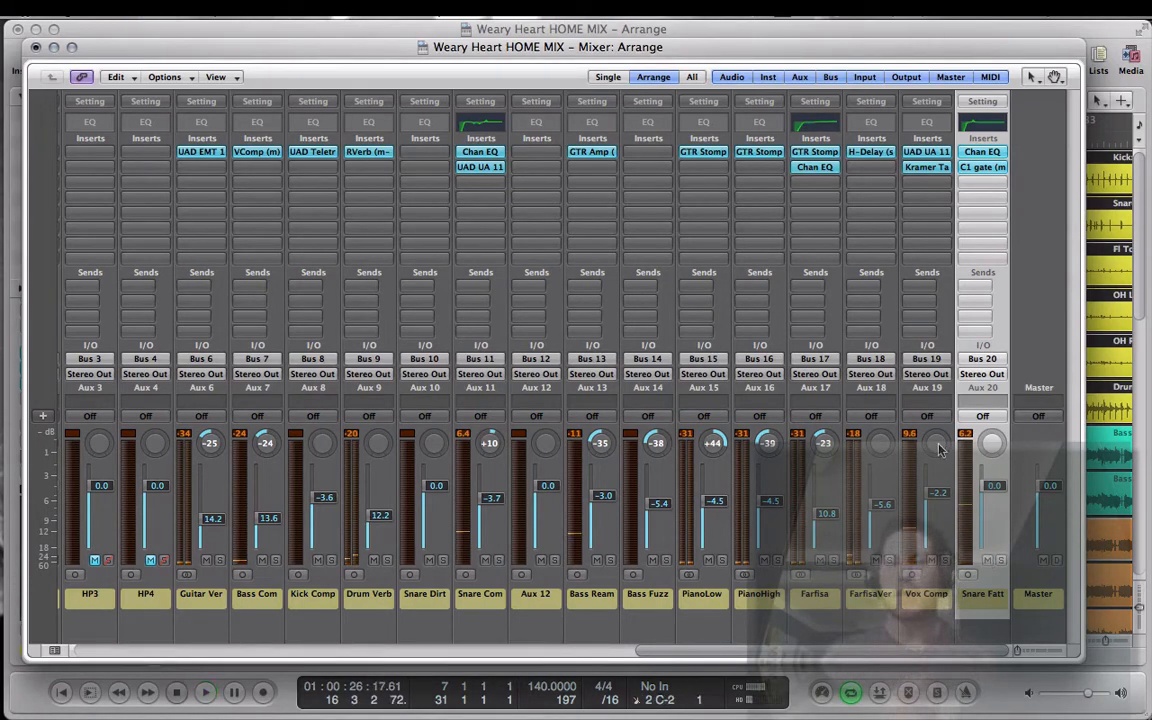
# Step: Insert the mono Distortion plug-in below the C1 gate on the Snare Fatten aux
pyautogui.click(984, 182)
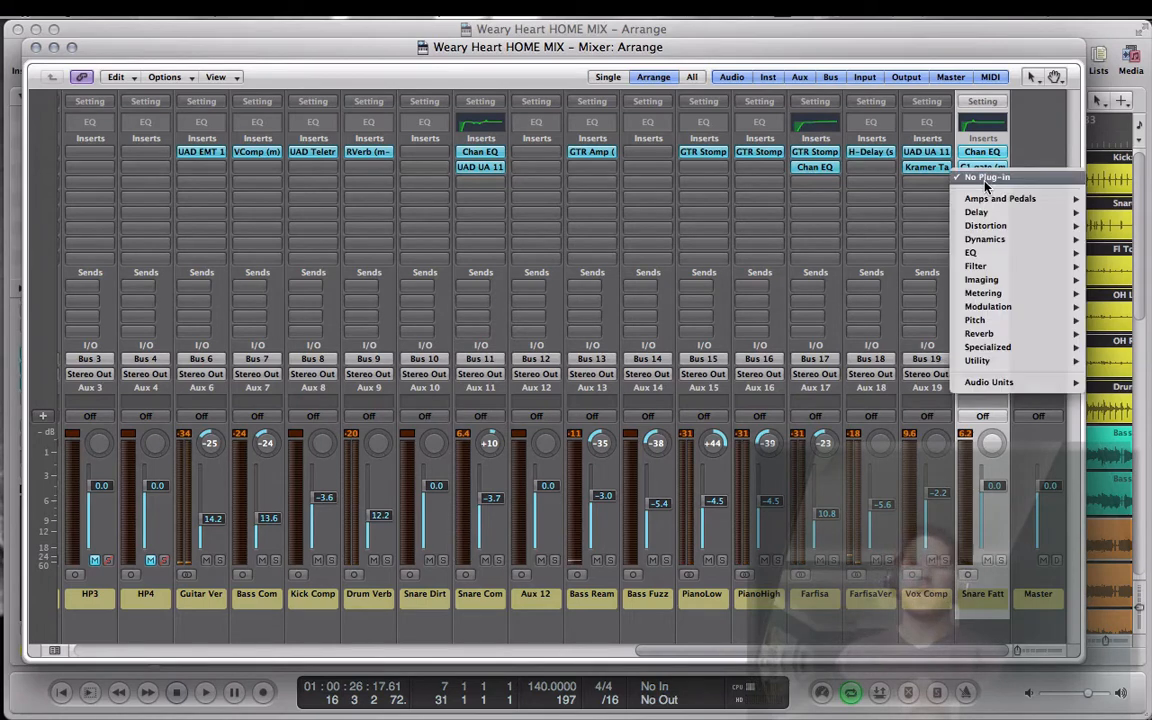
pyautogui.moveTo(989, 383)
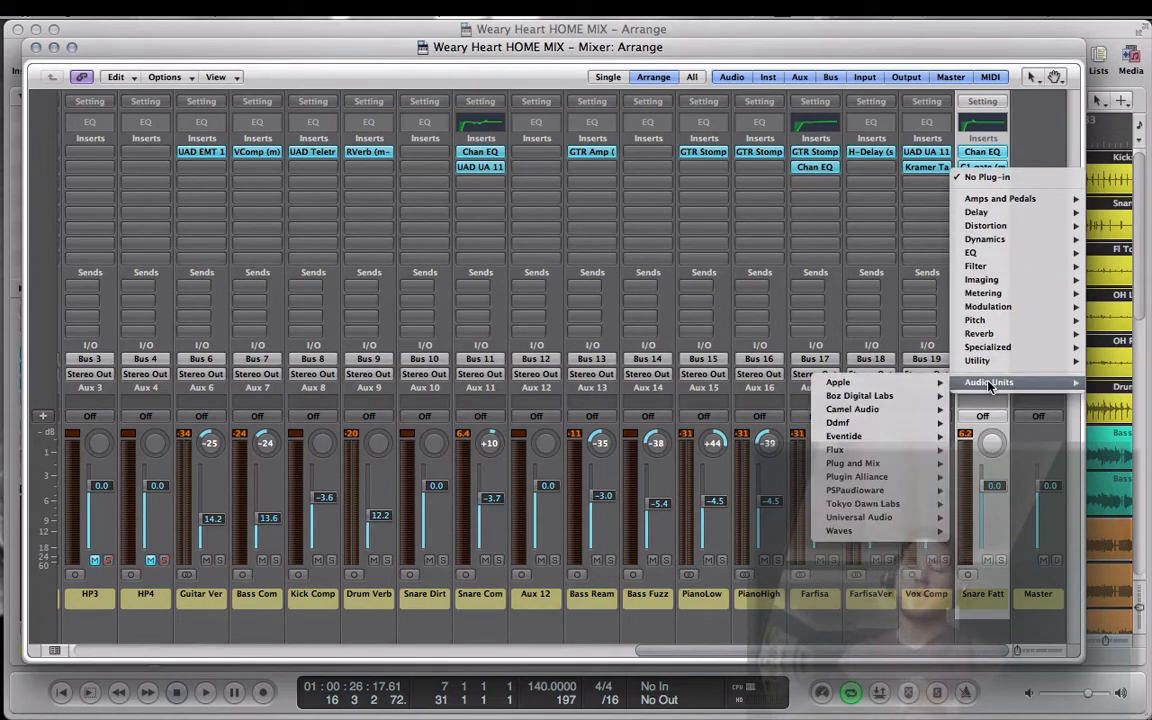
pyautogui.moveTo(989, 227)
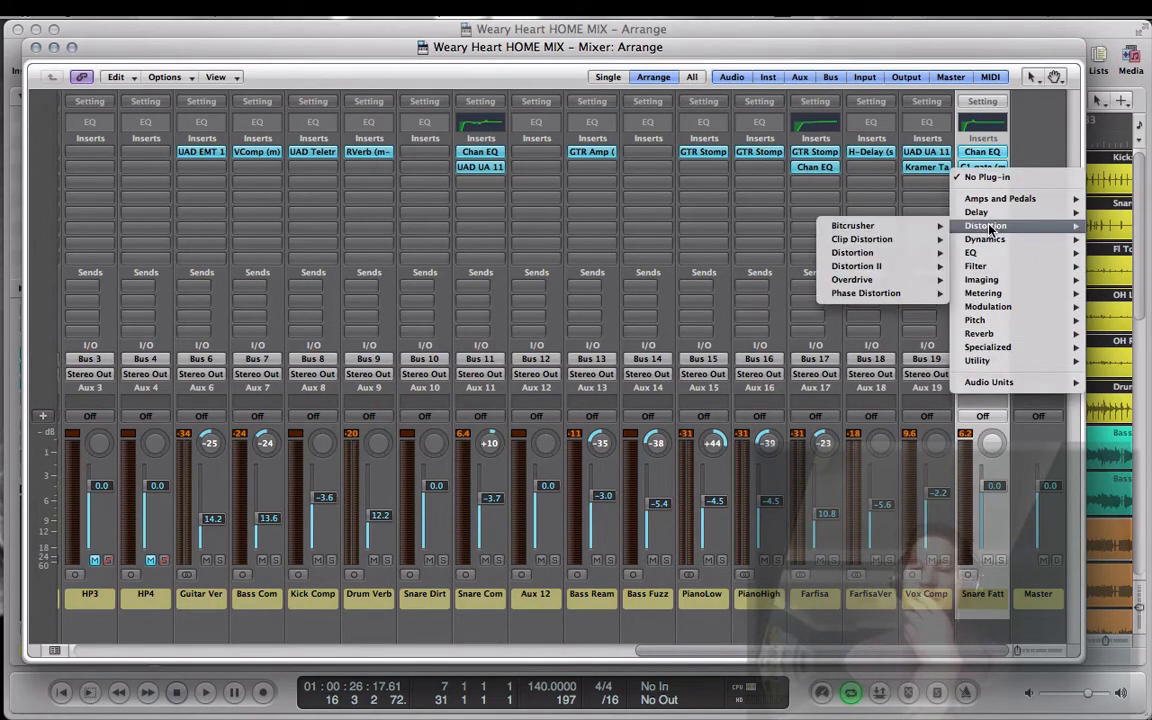
pyautogui.moveTo(878, 258)
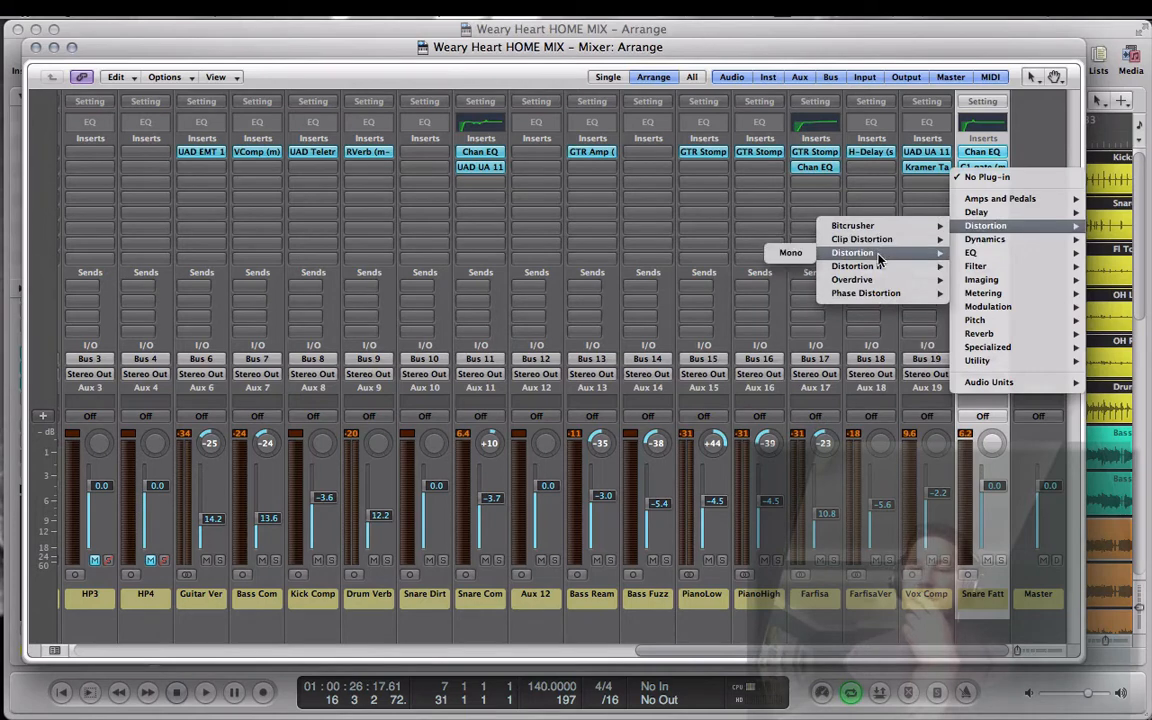
pyautogui.click(790, 253)
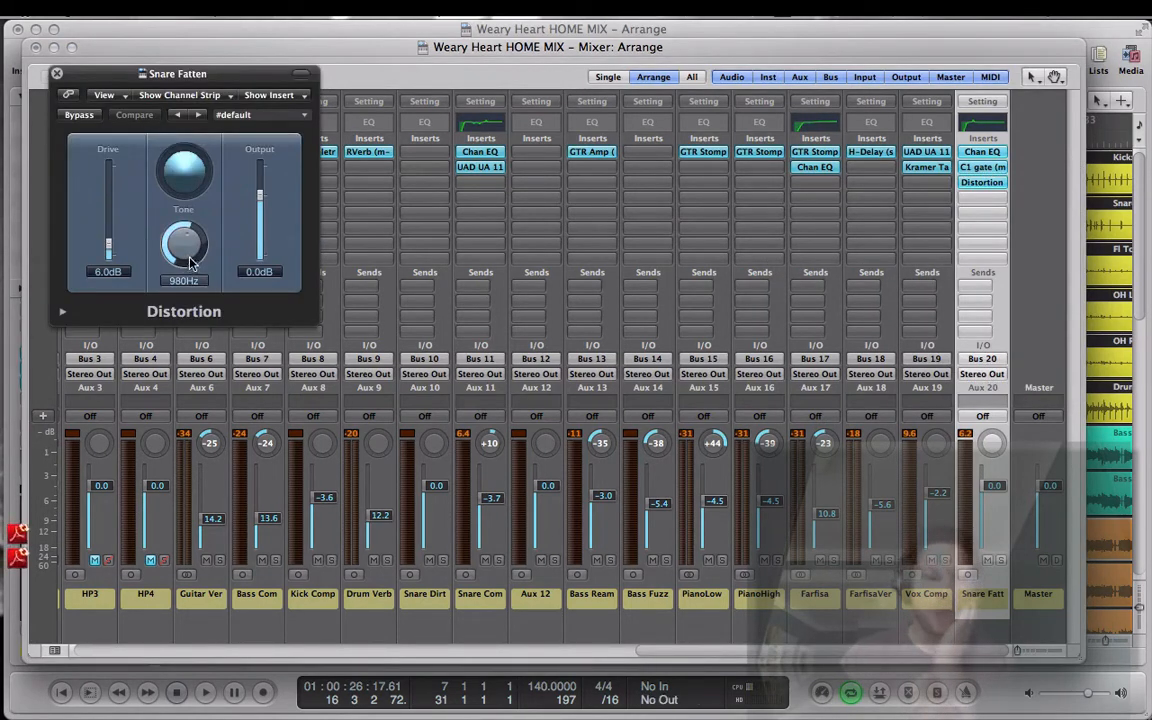
# Step: Set the Distortion's drive to 8.5 dB, tone to 11900 Hz and output to -5.0 dB, and close the plug-in
pyautogui.moveTo(190, 262); pyautogui.dragTo(185, 207)
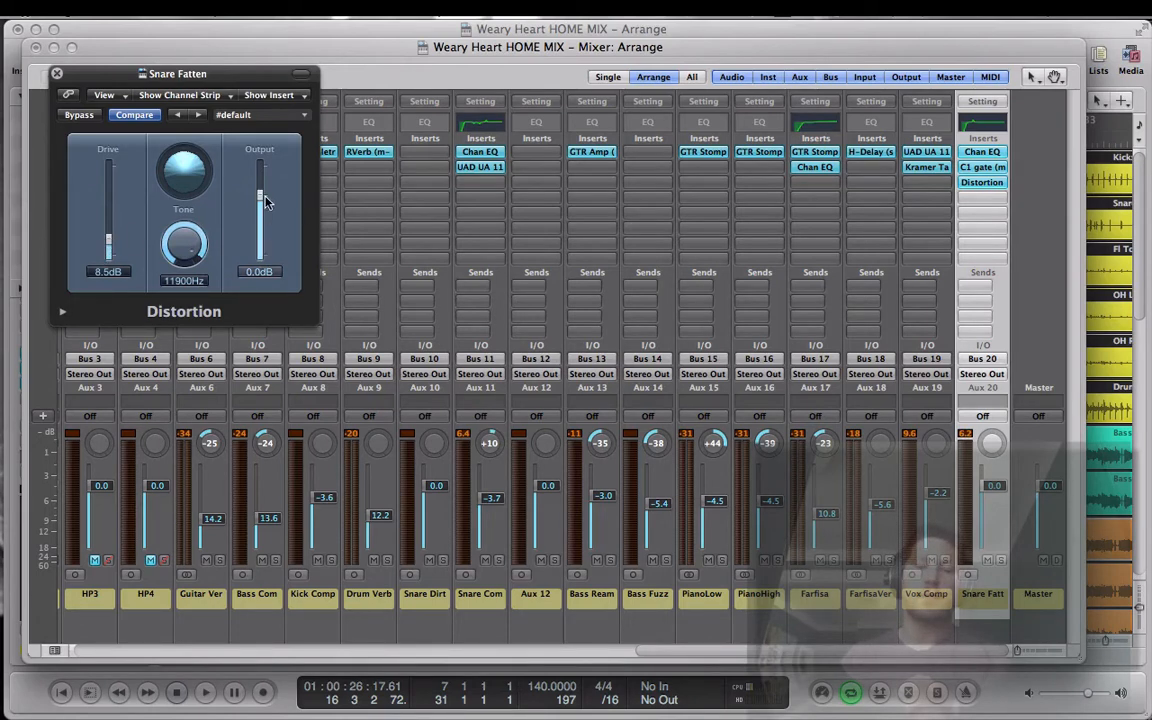
pyautogui.moveTo(260, 198); pyautogui.dragTo(260, 205)
pyautogui.click(57, 75)
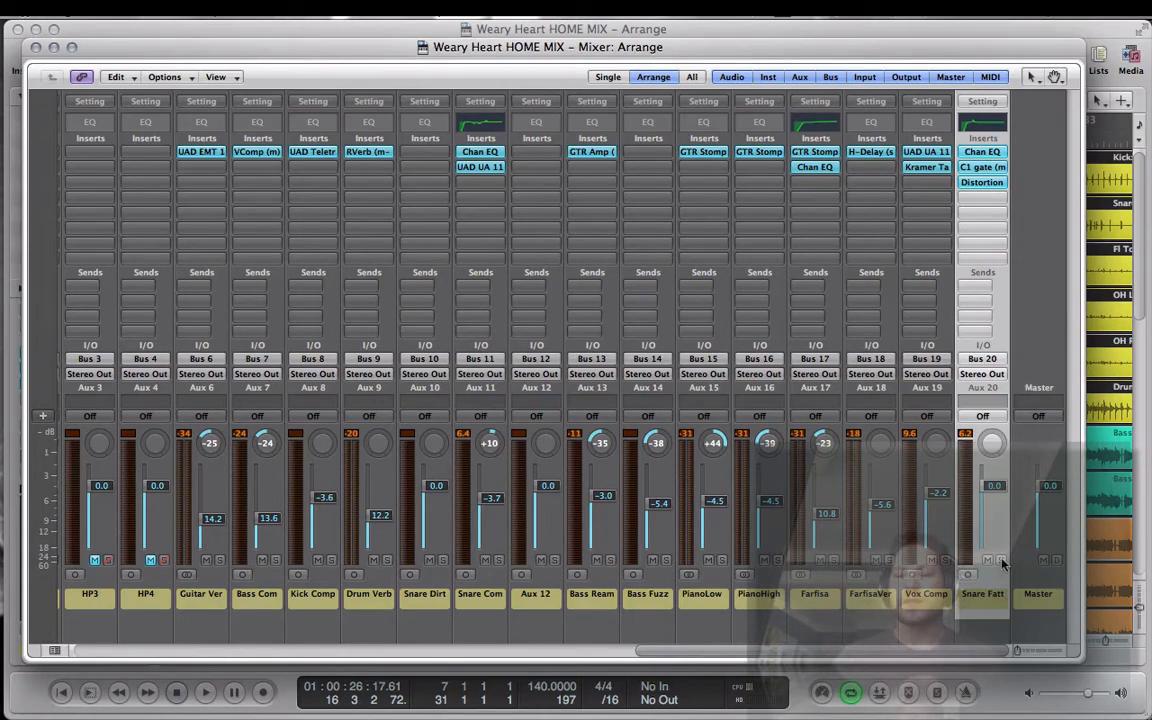
# Step: Play the mix from a muted Snare Fatten aux and toggle its mute during playback to compare the snare with and without the distorted layer
pyautogui.hscroll(-1, 992, 567)
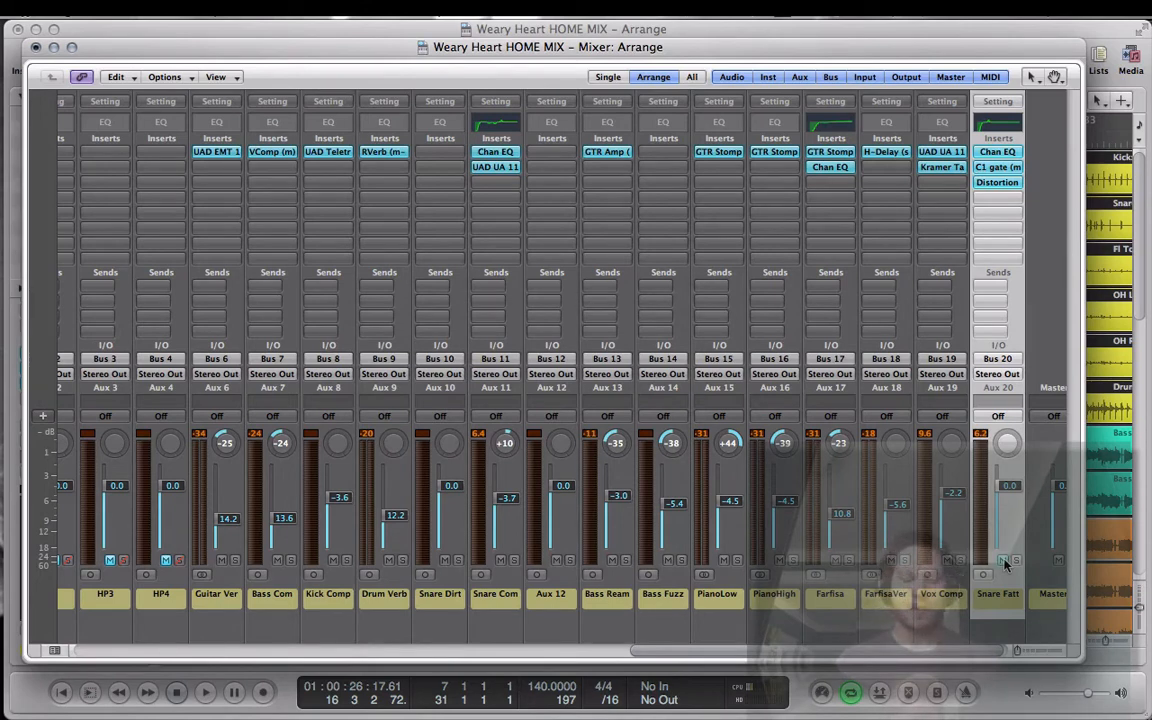
pyautogui.press('space')
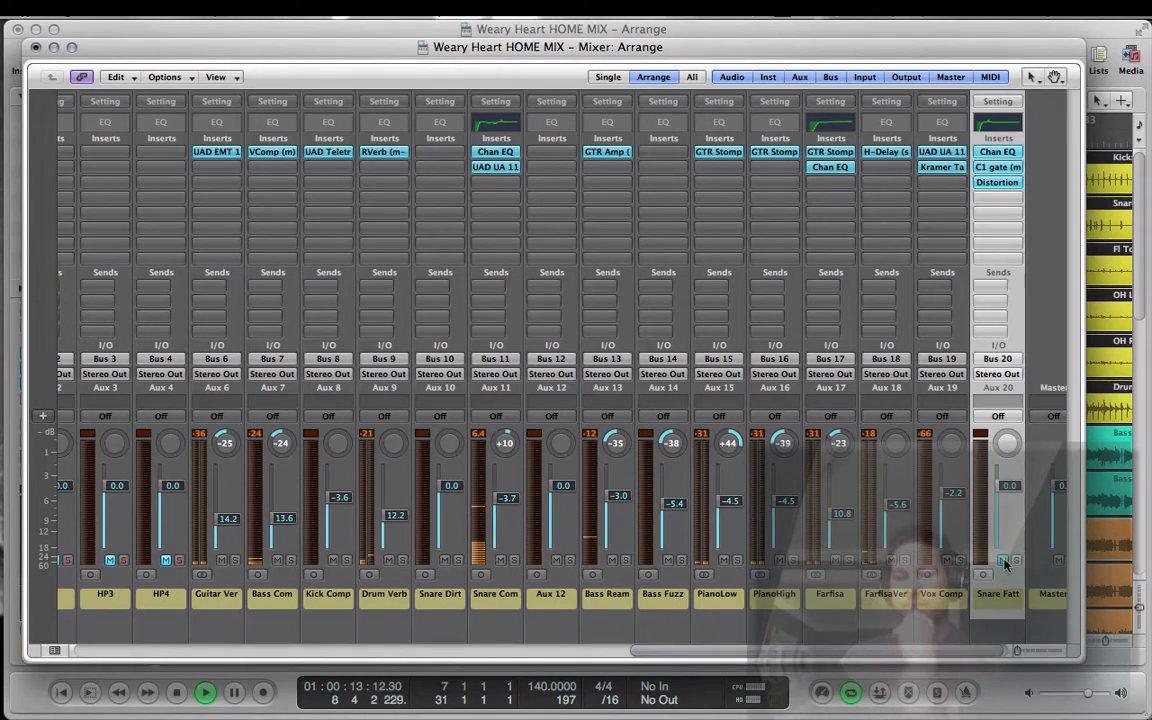
pyautogui.click(1003, 561)
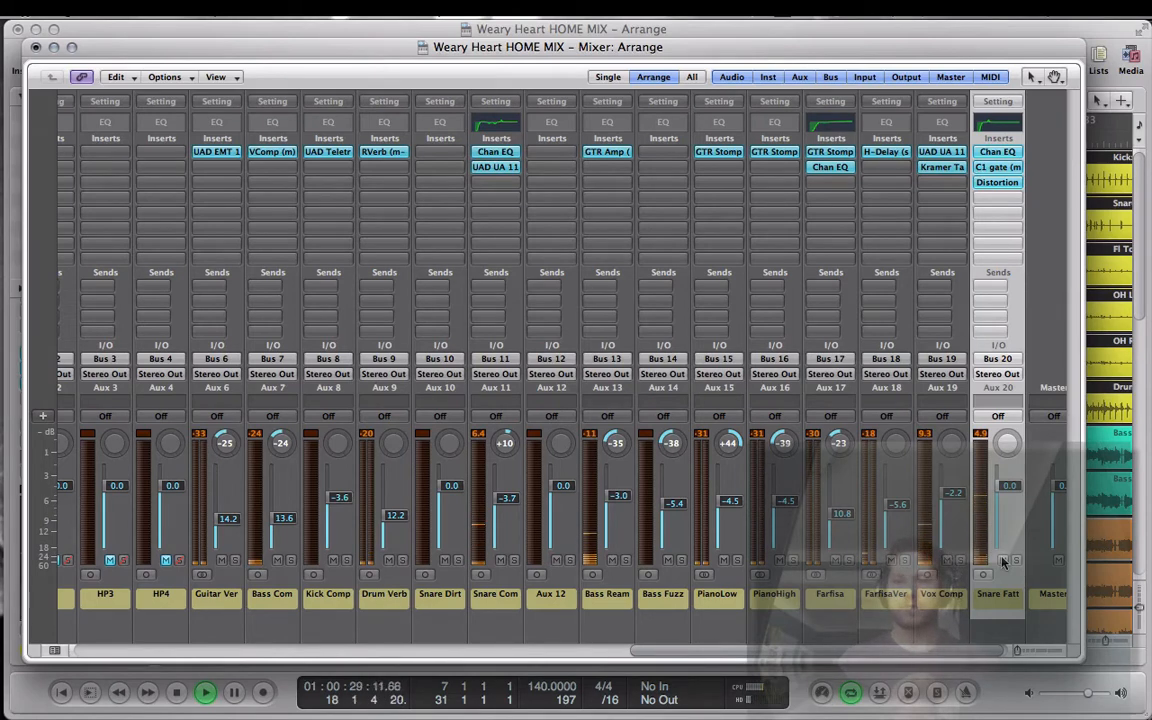
pyautogui.click(1002, 560)
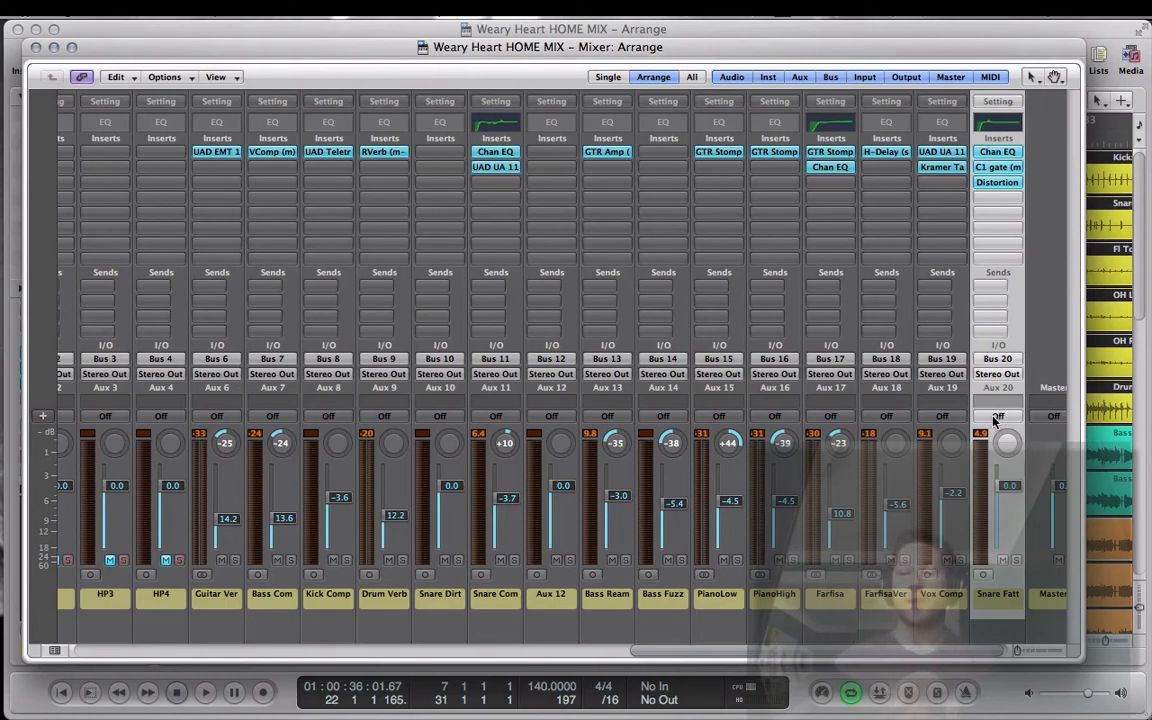
pyautogui.hscroll(-15, 980, 522)
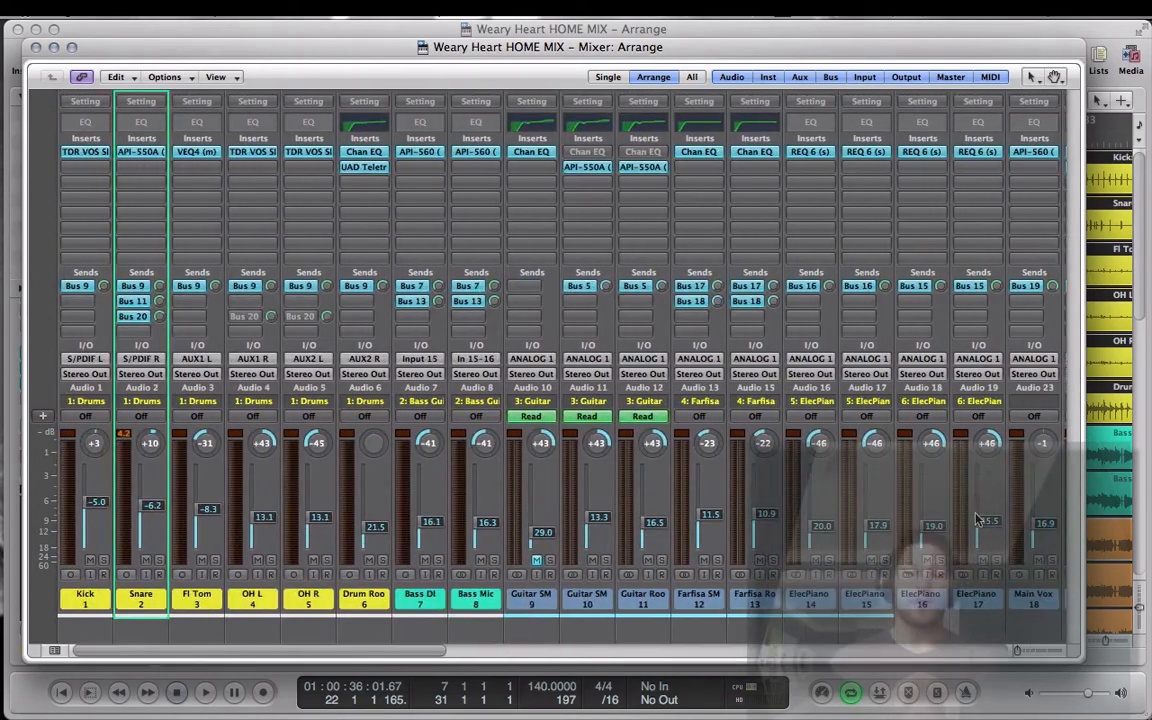
pyautogui.hscroll(1, 855, 480)
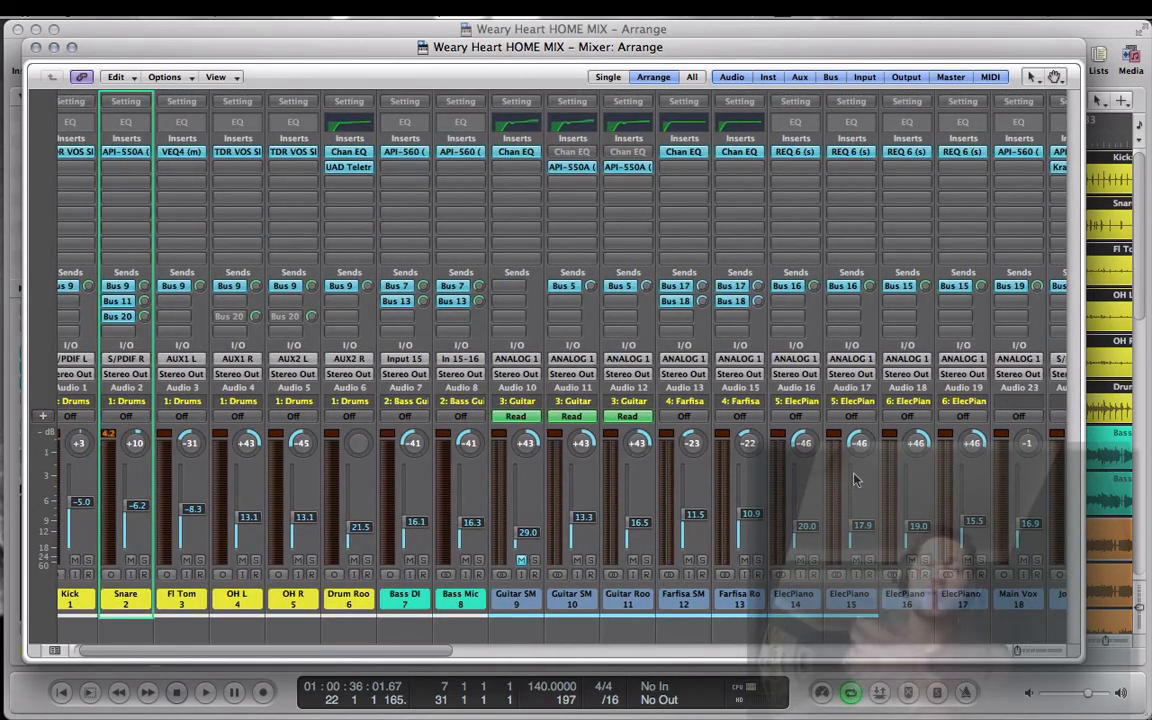